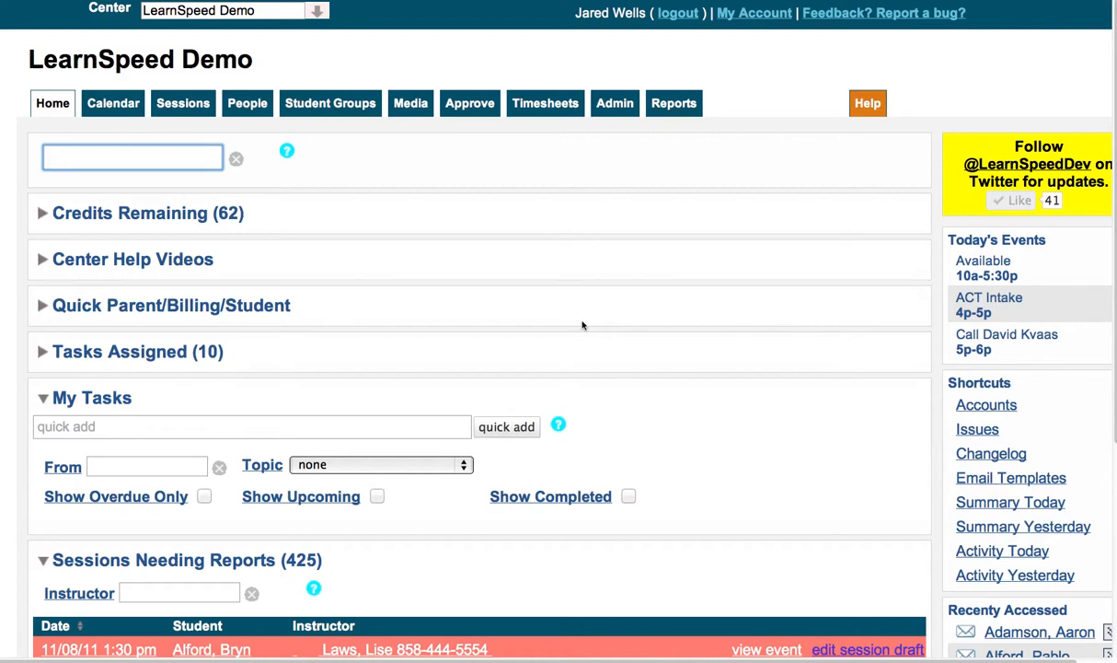
# Open the center's session setup at its list of subjects
pyautogui.click(614, 112)
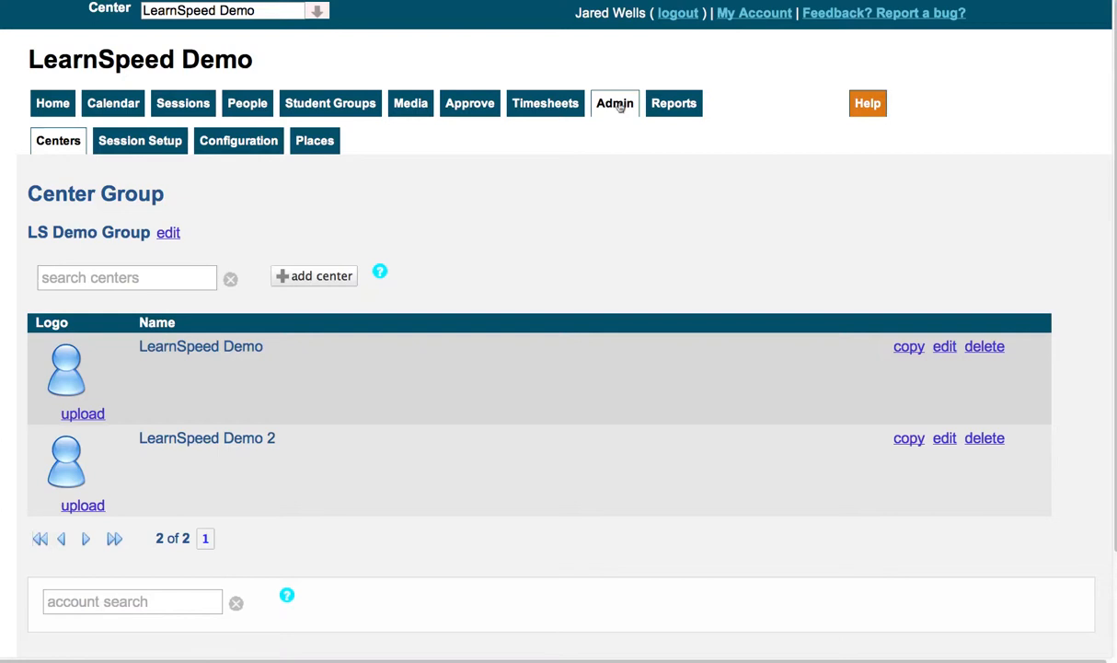
pyautogui.click(125, 143)
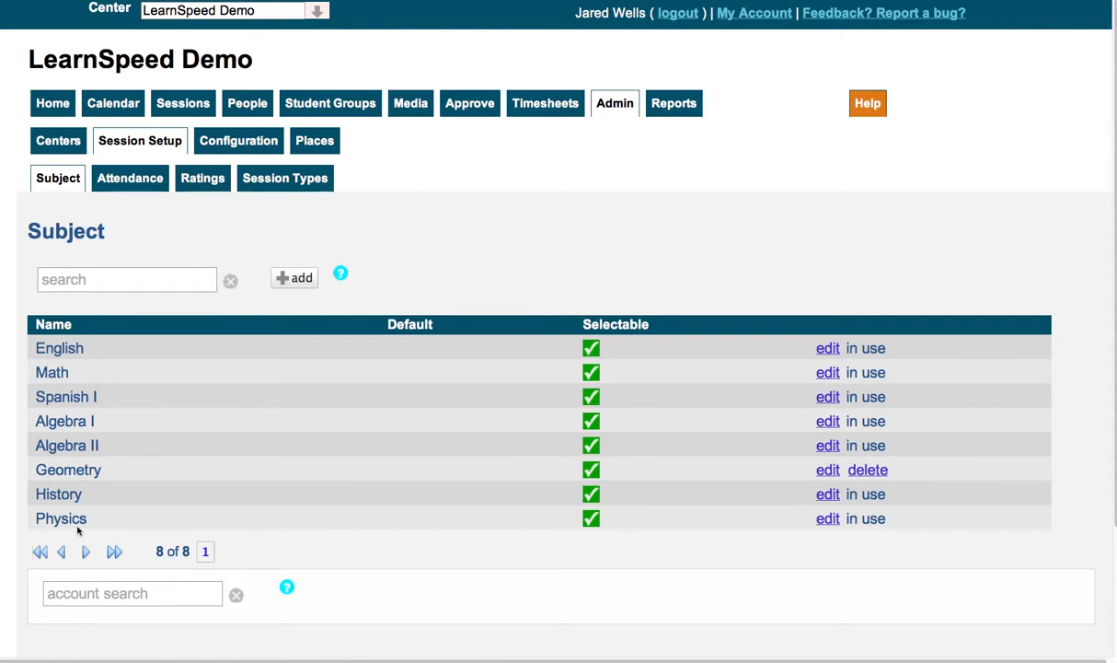
pyautogui.click(296, 281)
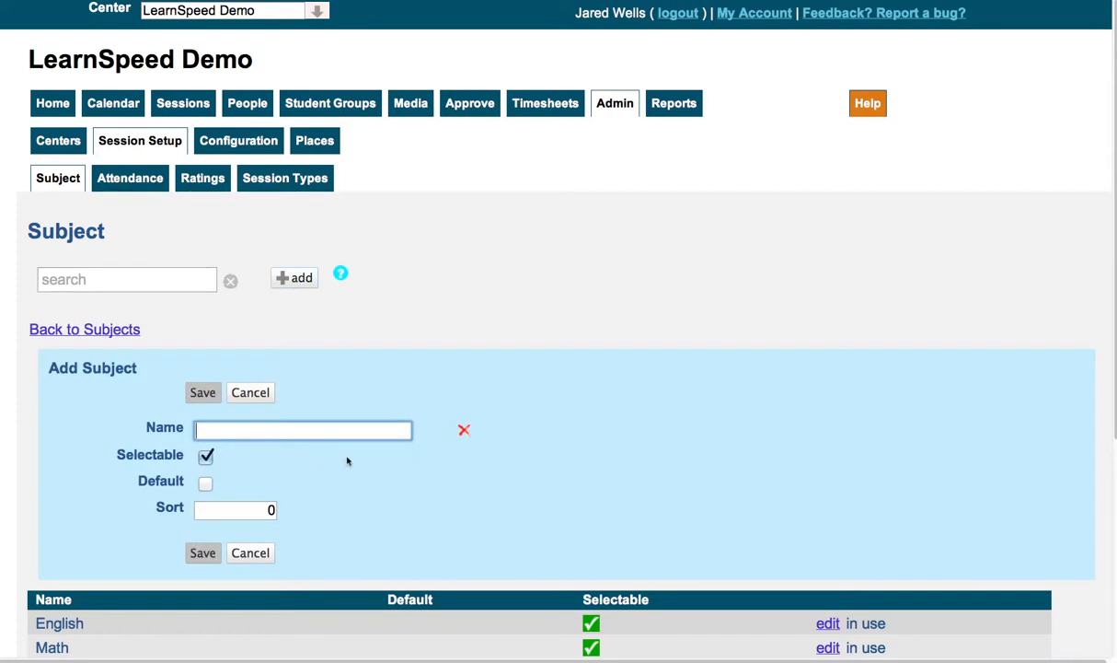
pyautogui.write('History')
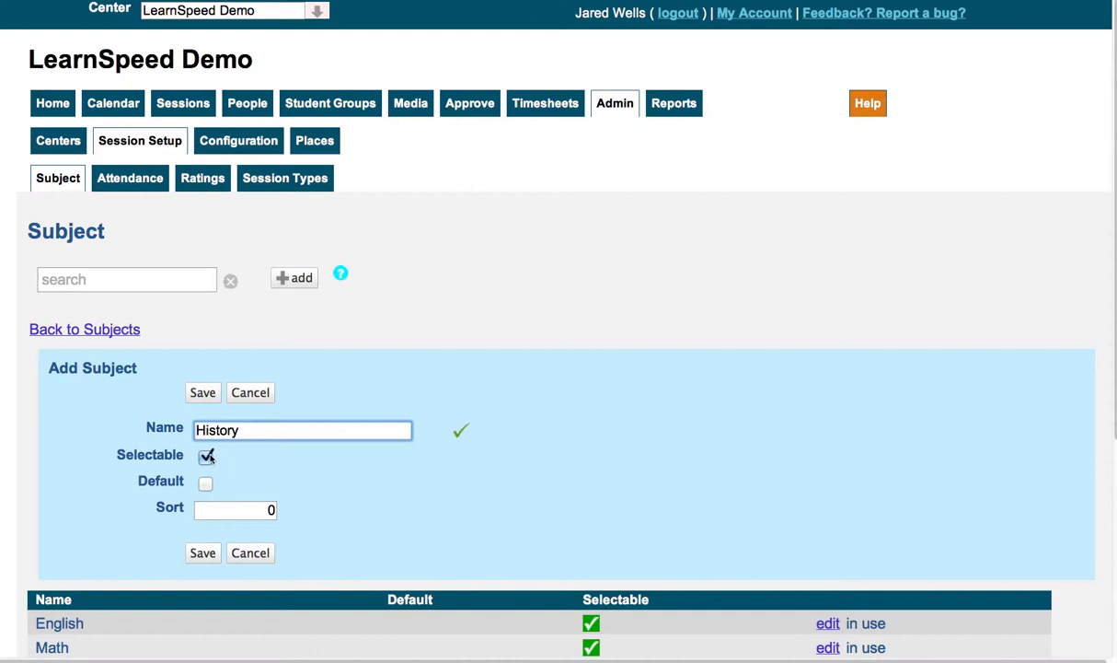
pyautogui.click(207, 457)
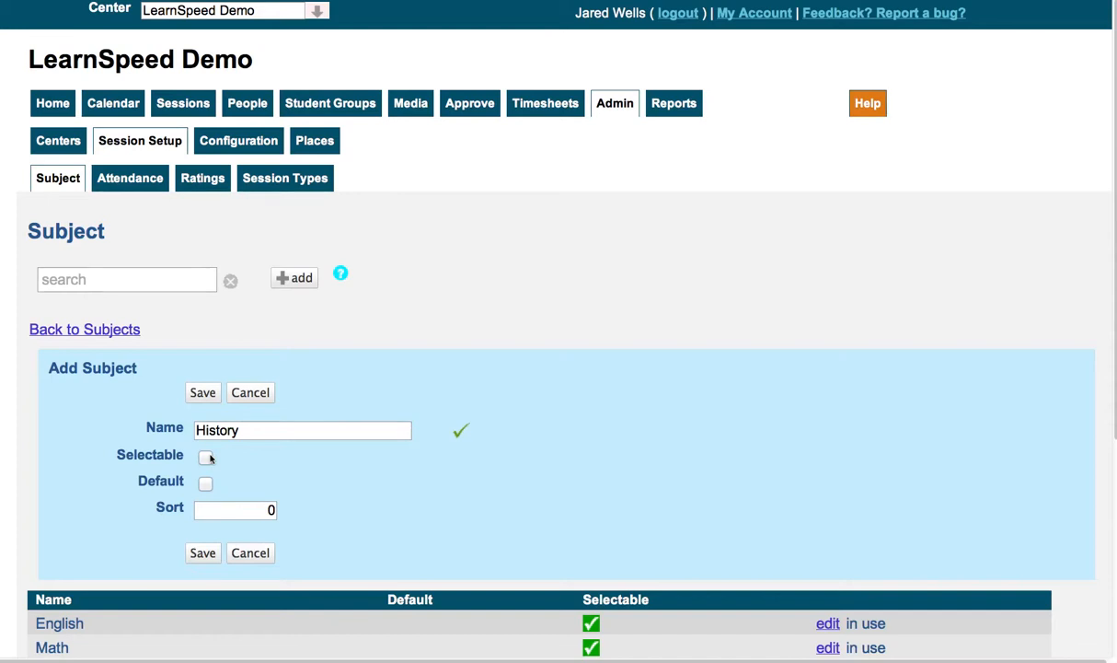
pyautogui.click(207, 458)
pyautogui.click(208, 456)
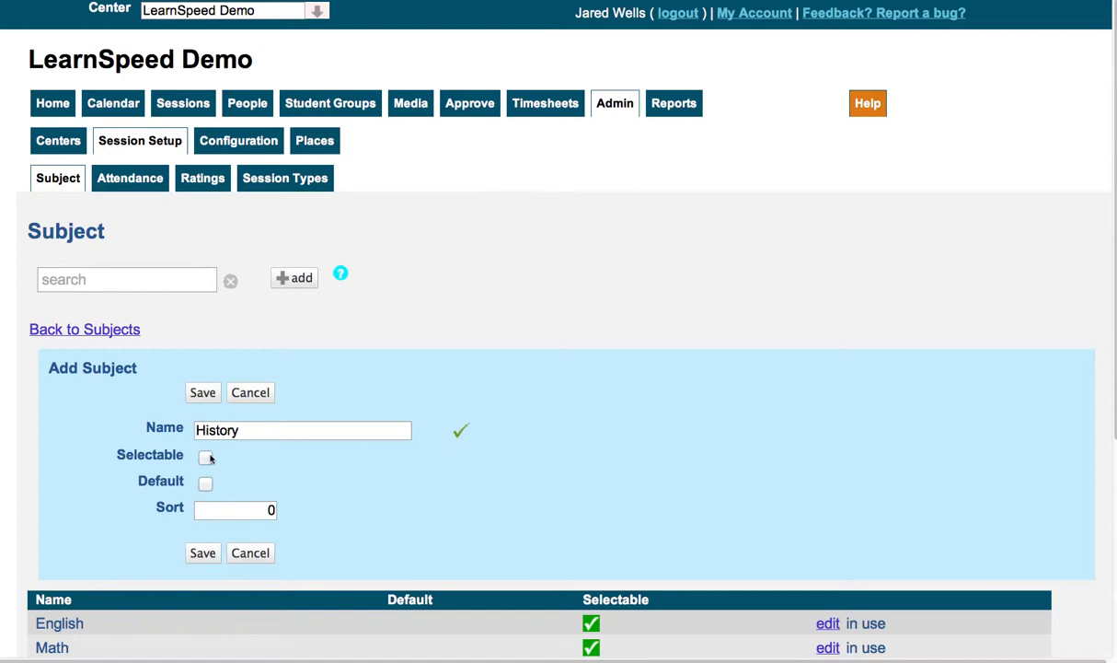
pyautogui.click(261, 393)
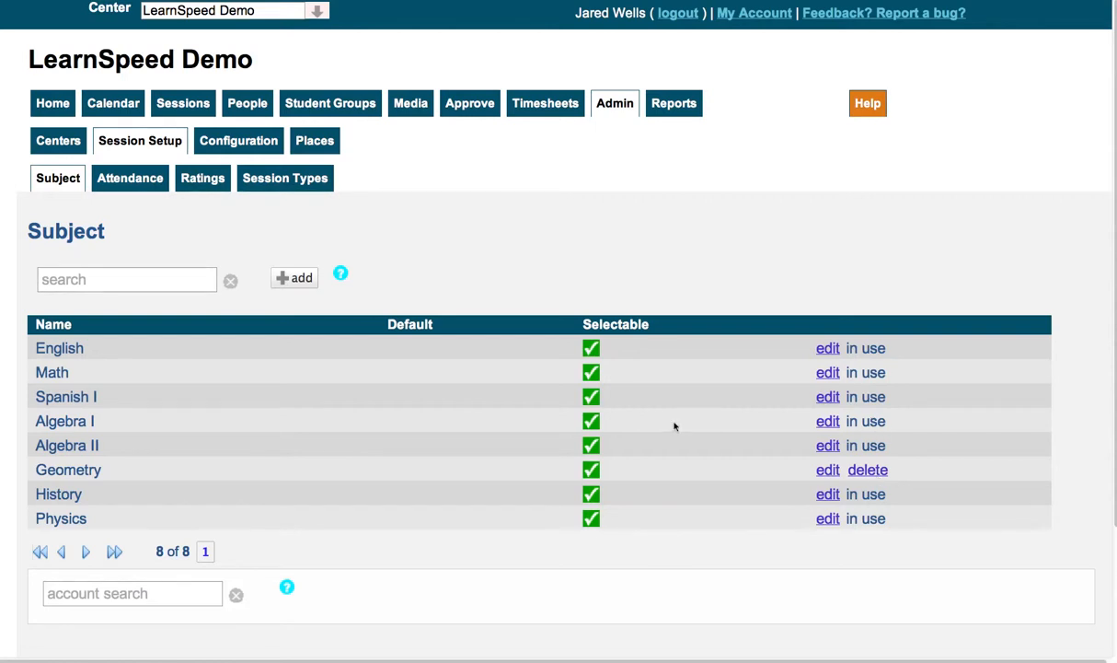
# Make the Algebra I subject non-selectable and save the change
pyautogui.click(825, 421)
pyautogui.click(205, 455)
pyautogui.click(203, 393)
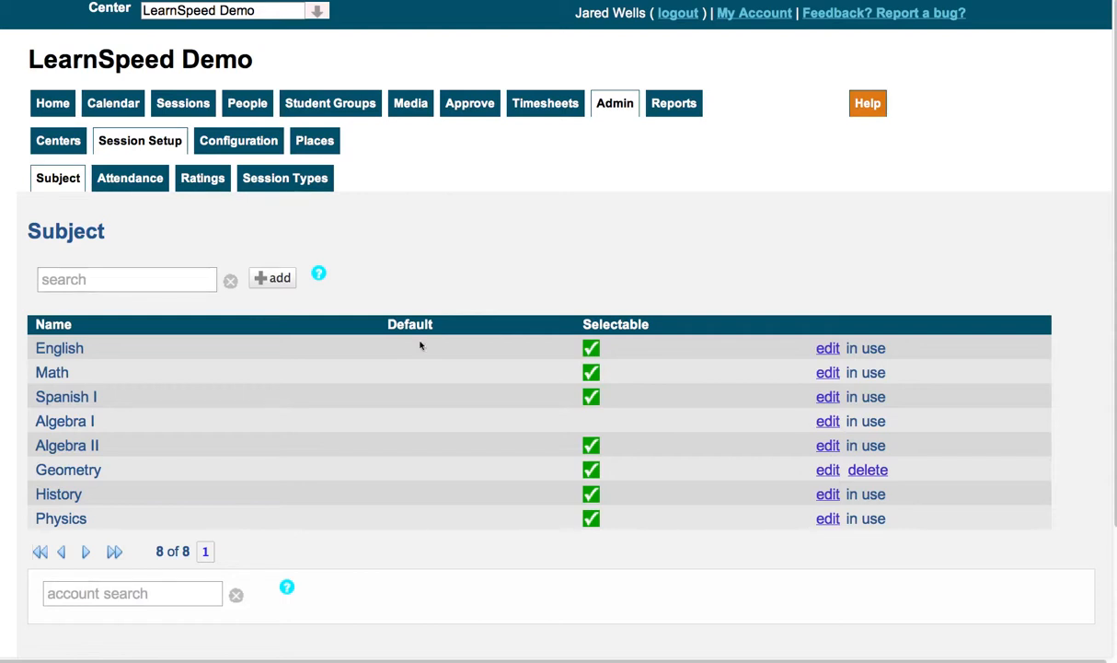
pyautogui.click(160, 188)
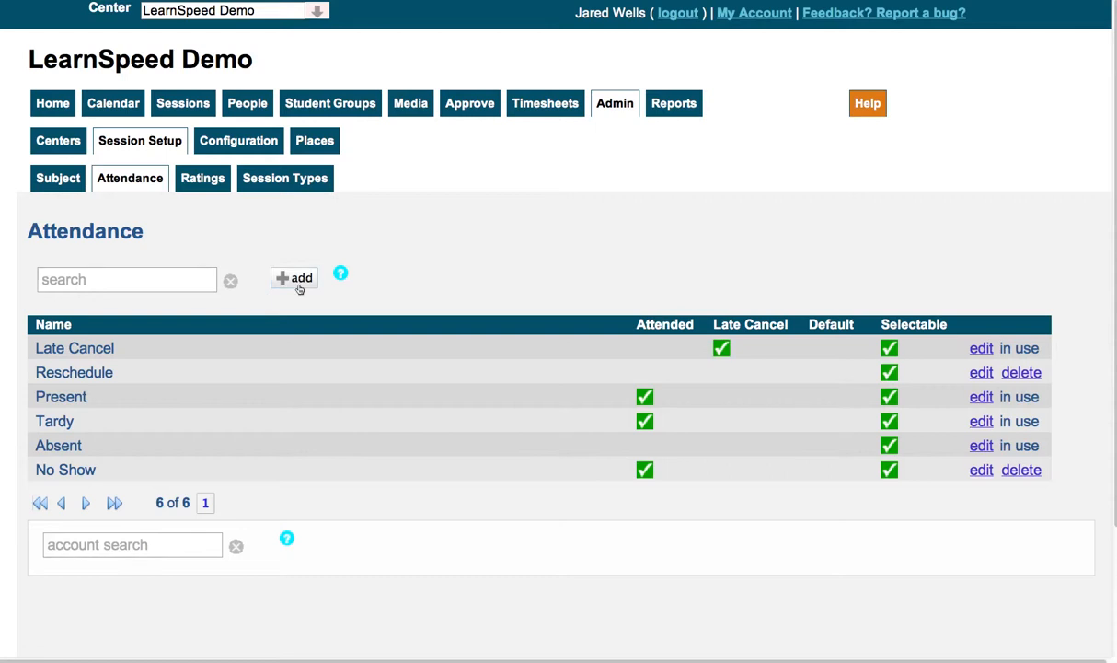
pyautogui.click(297, 284)
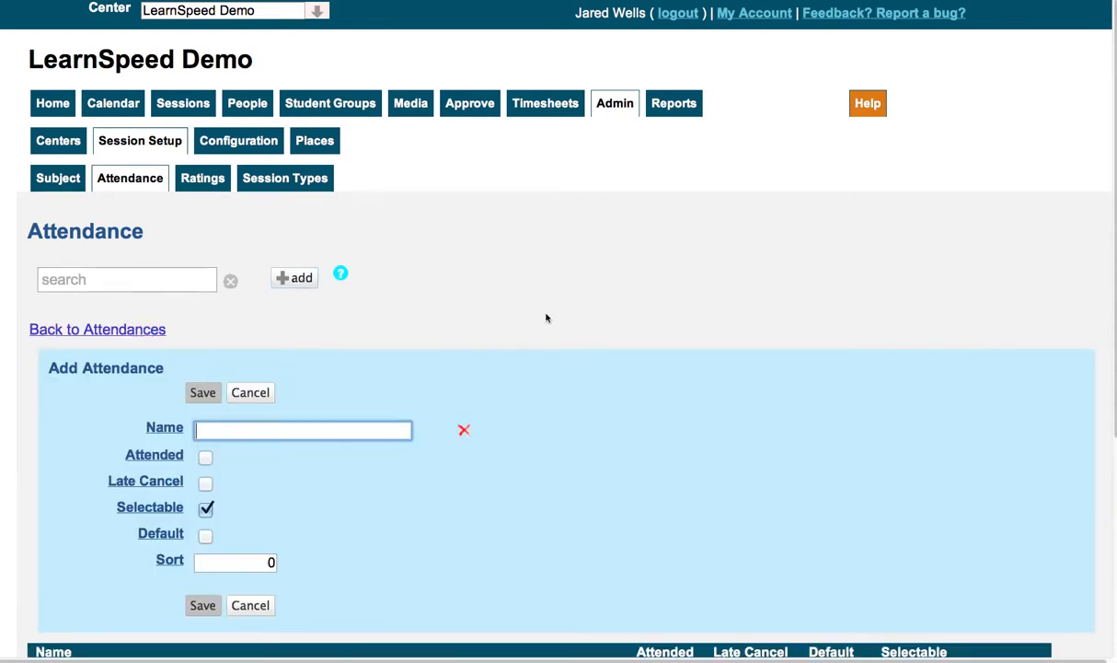
pyautogui.scroll(-5, 545, 317)
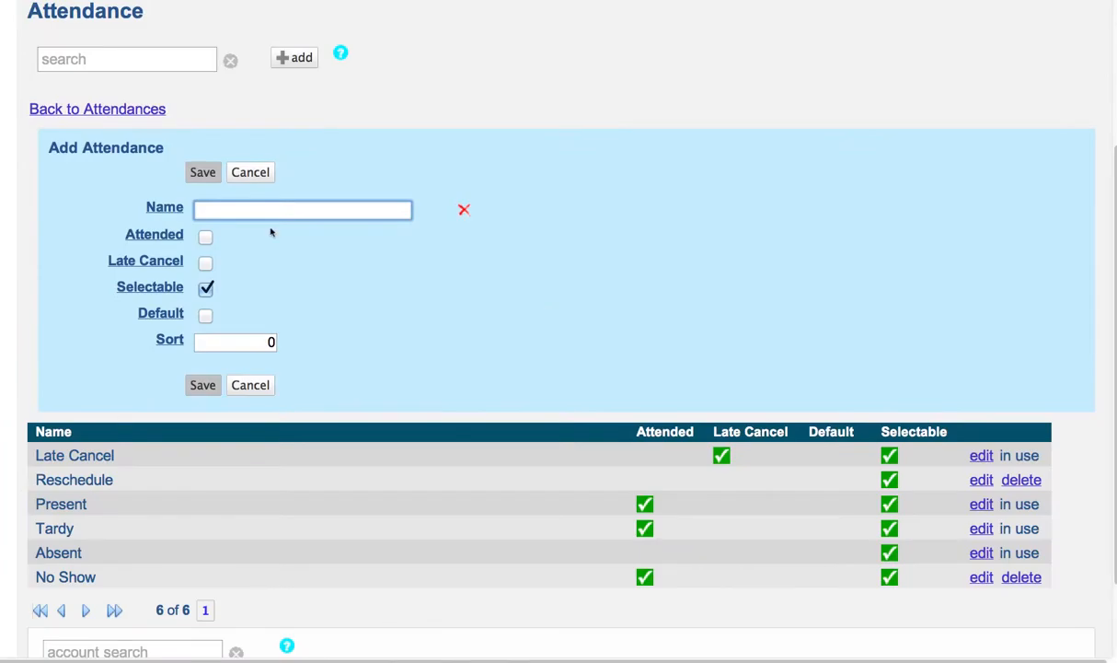
pyautogui.write('Present')
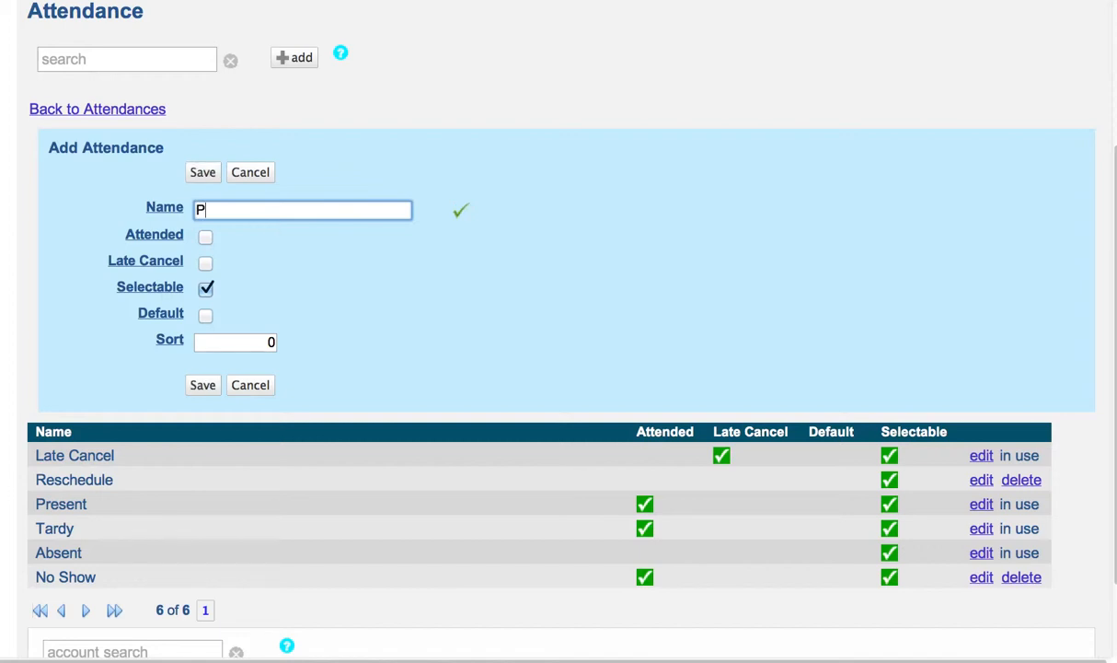
pyautogui.click(205, 236)
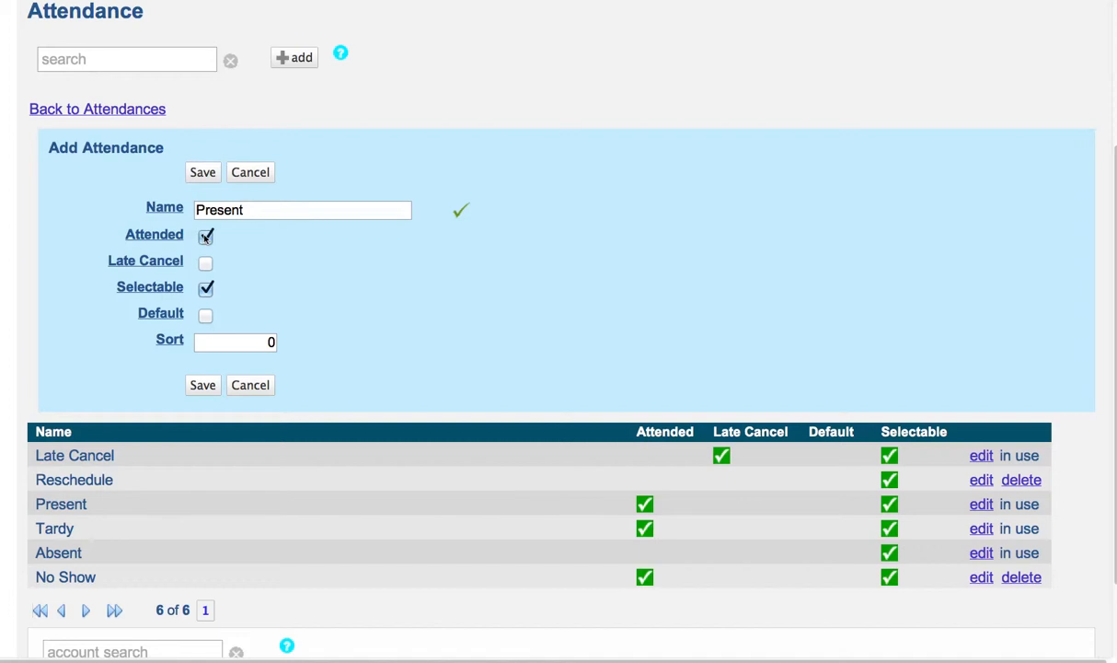
pyautogui.click(205, 237)
pyautogui.click(178, 211)
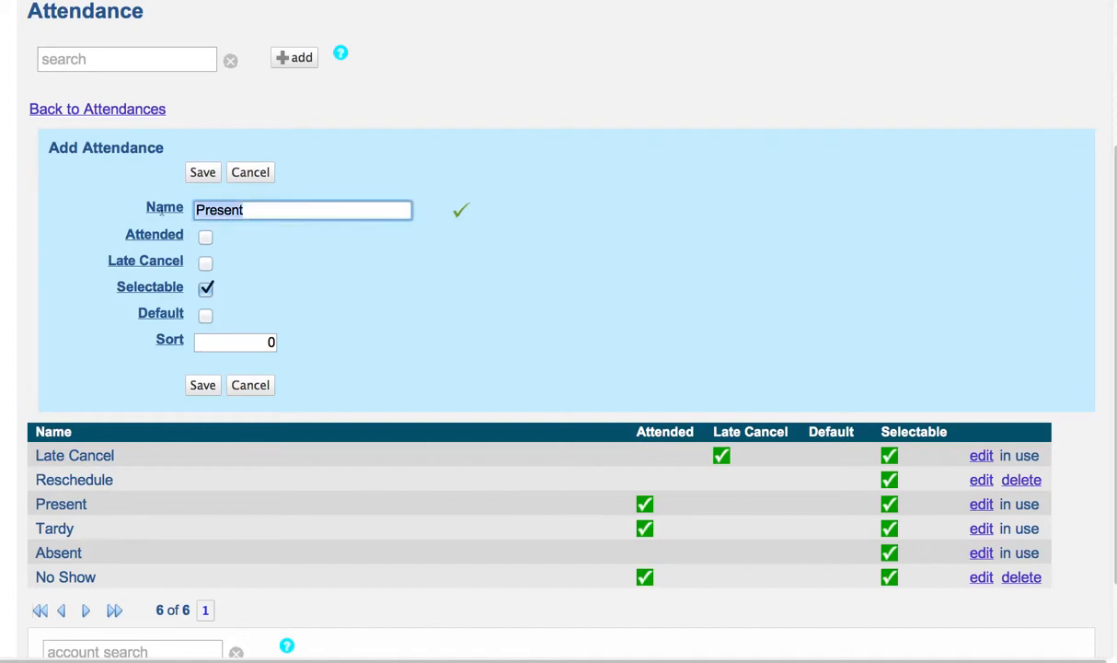
pyautogui.write('Late')
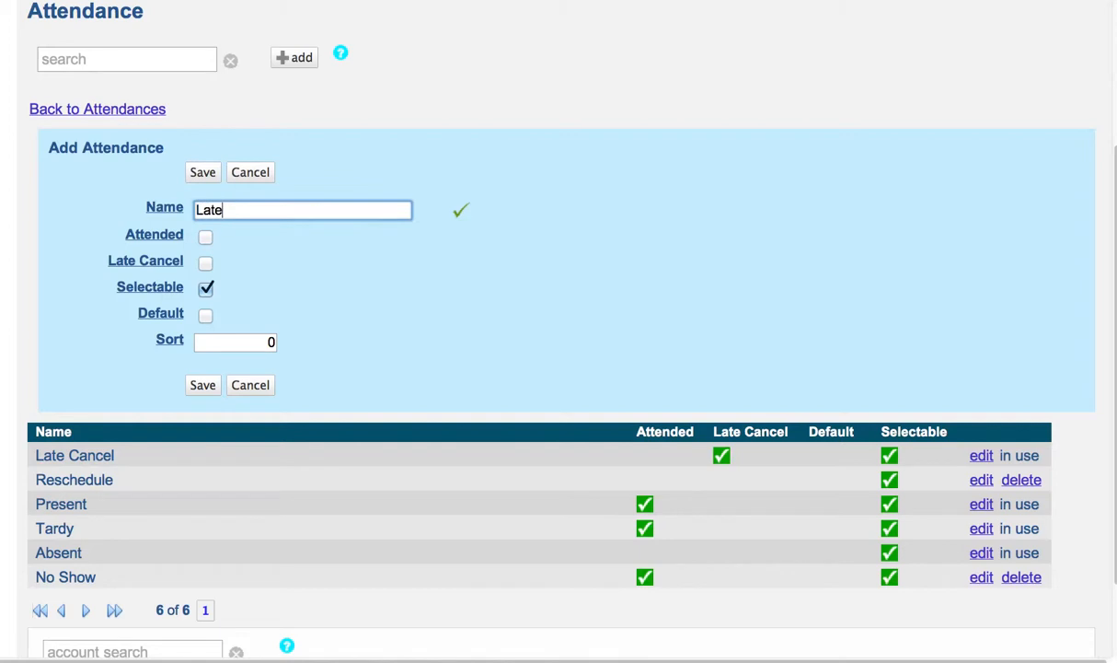
pyautogui.press('BackSpace')
pyautogui.press('BackSpace')
pyautogui.press('BackSpace')
pyautogui.press('BackSpace')
pyautogui.write('Cancel')
pyautogui.click(205, 264)
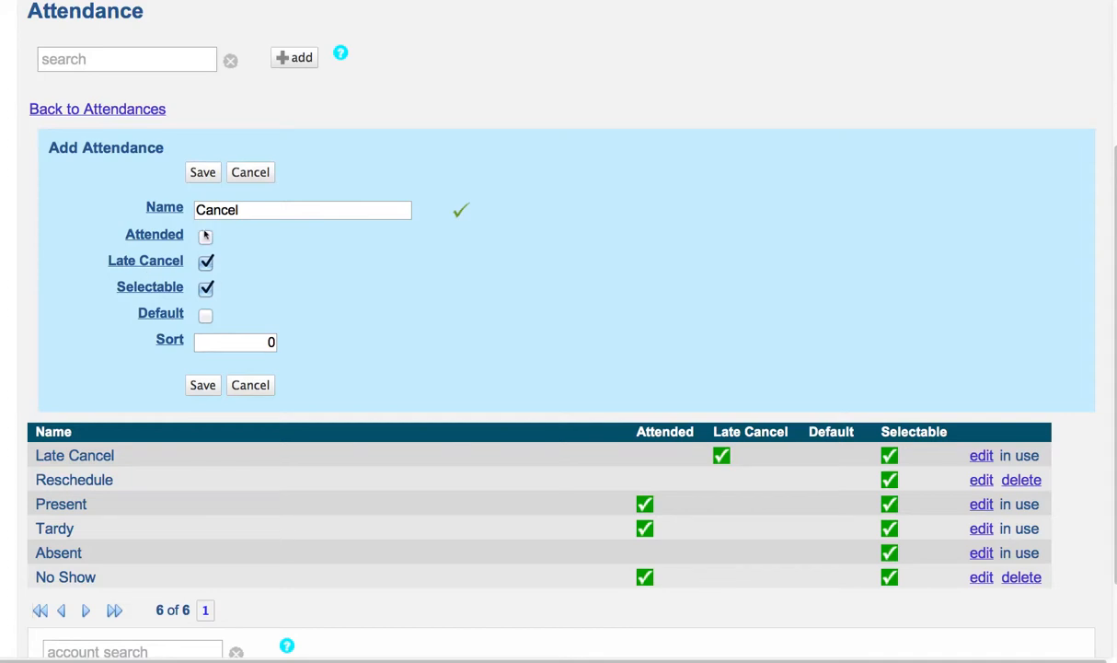
pyautogui.write('Absent')
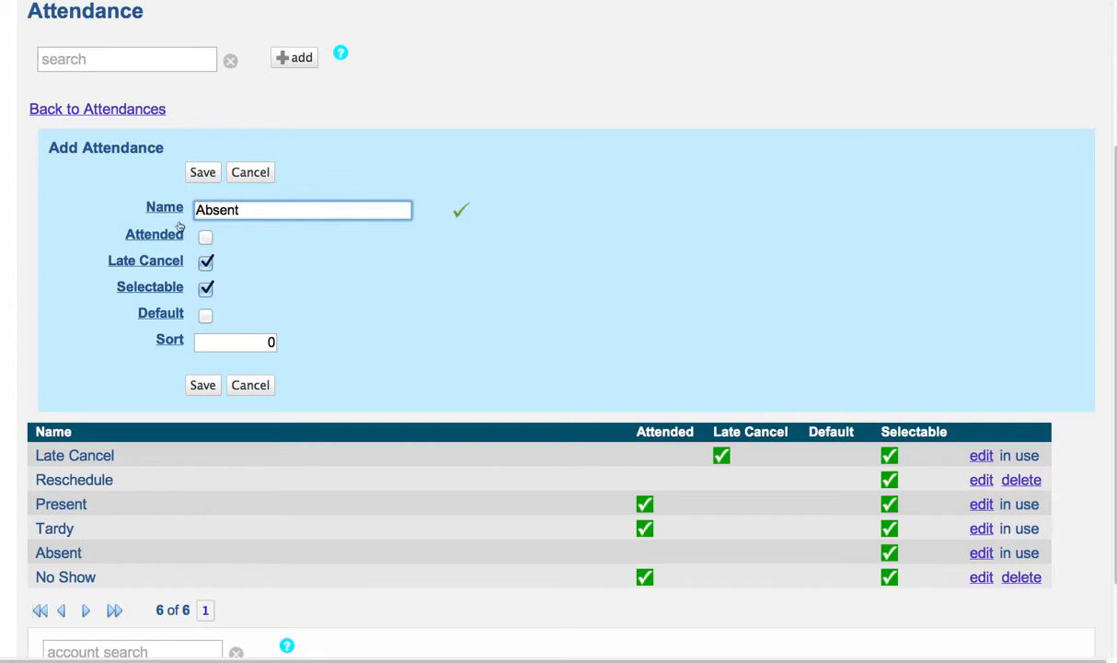
pyautogui.click(205, 261)
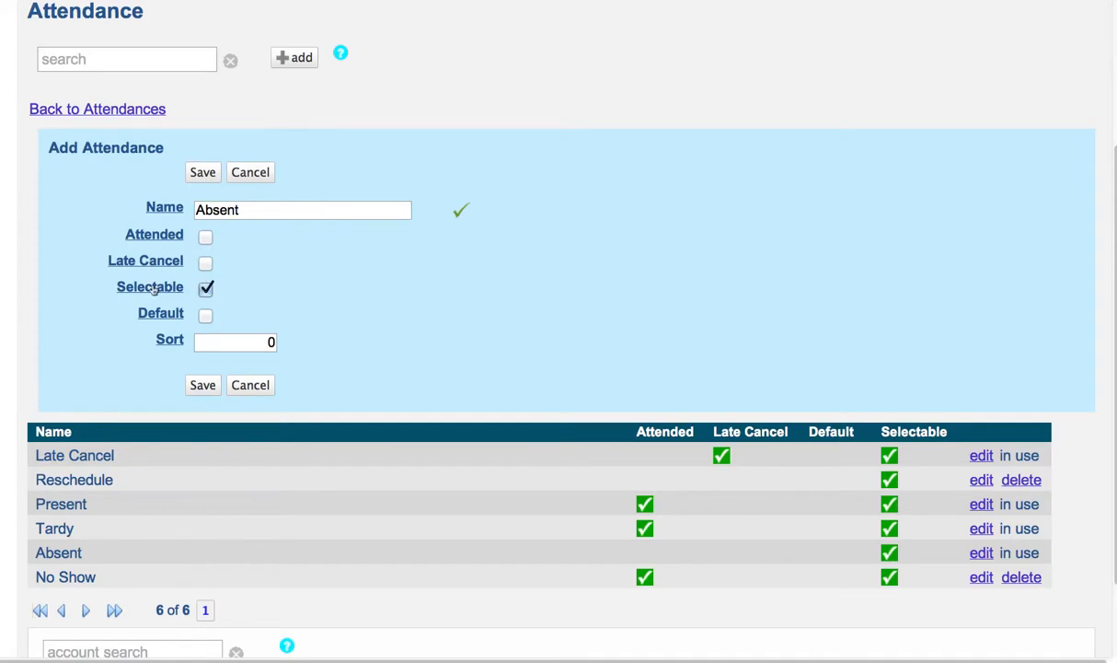
pyautogui.click(249, 174)
pyautogui.scroll(3, 248, 180)
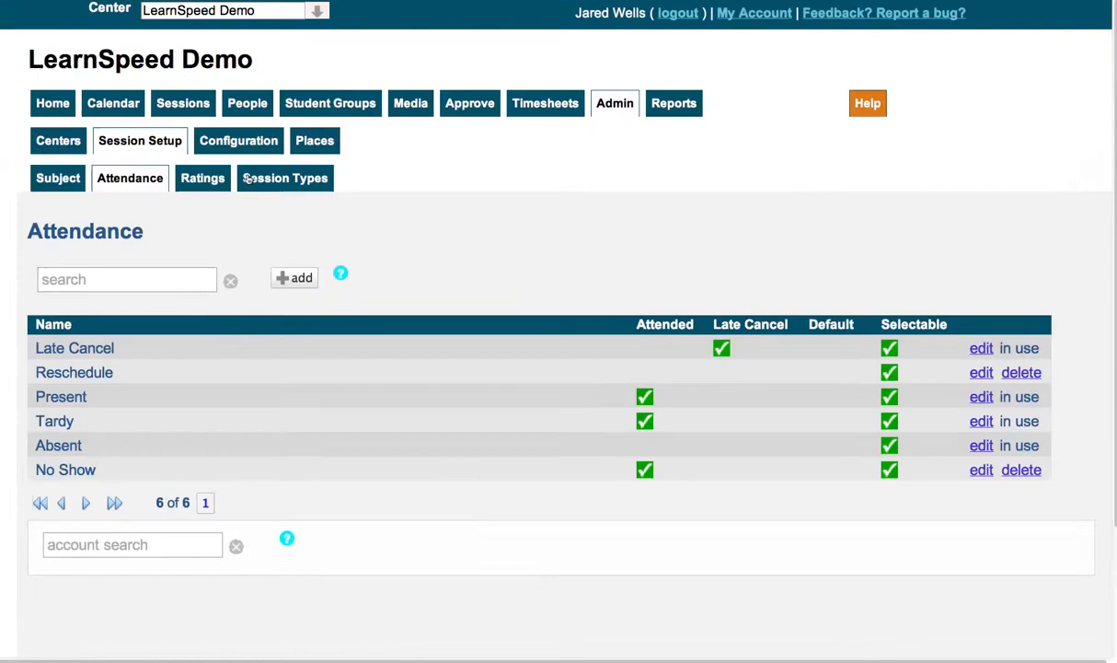
# Start a new session type in the session setup and name it Private Tutoring
pyautogui.click(267, 181)
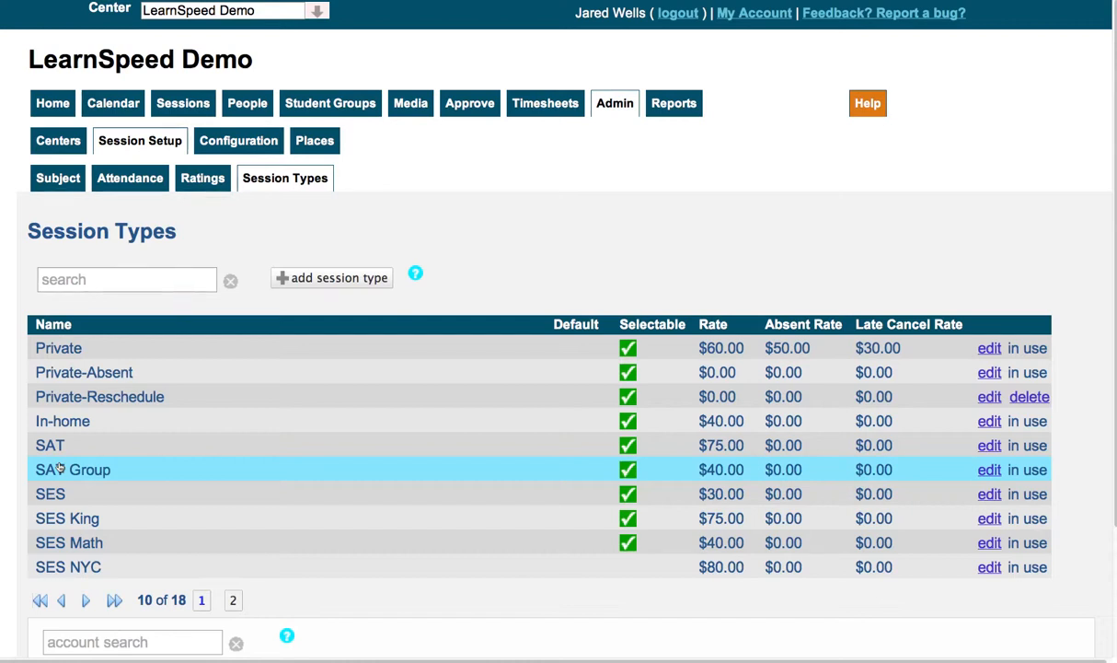
pyautogui.click(338, 281)
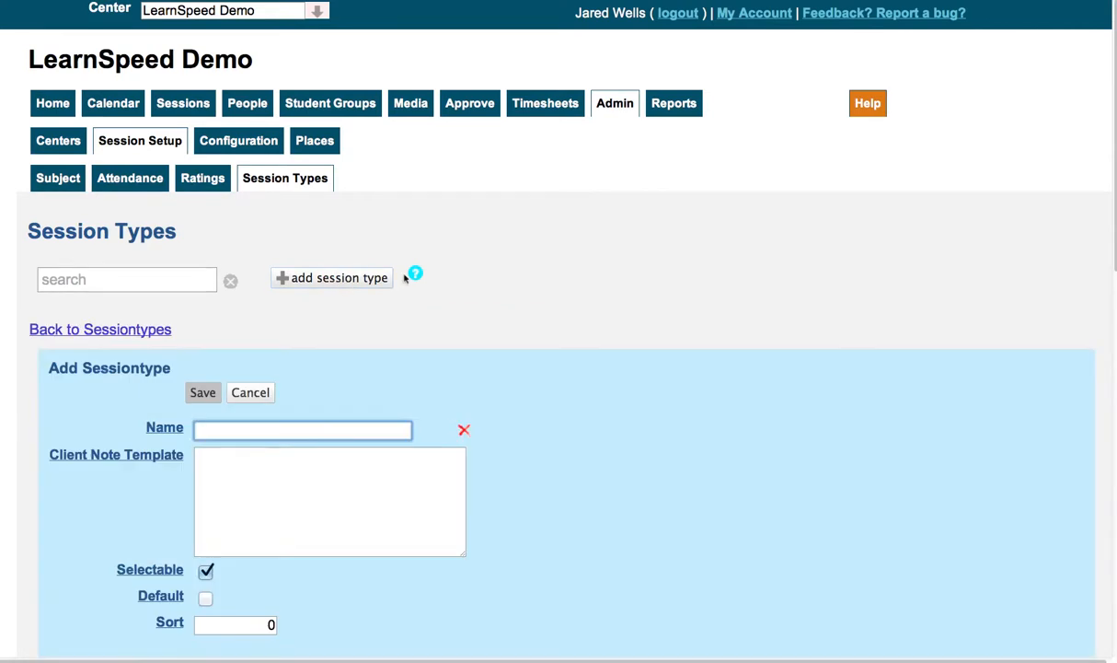
pyautogui.scroll(-5, 619, 273)
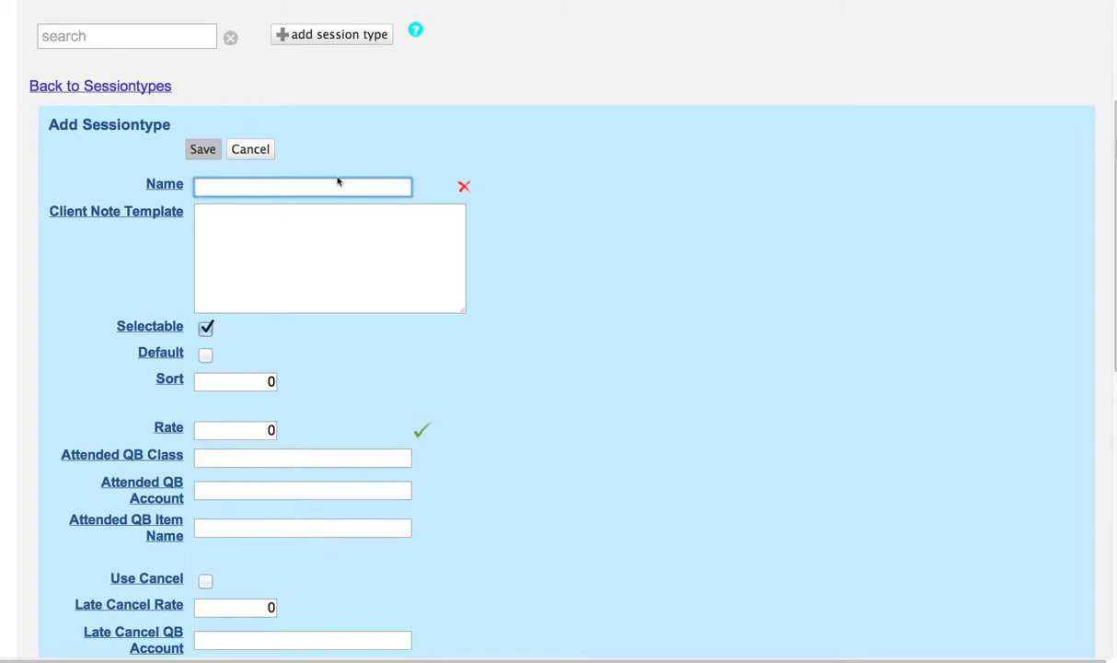
pyautogui.write('Priv')
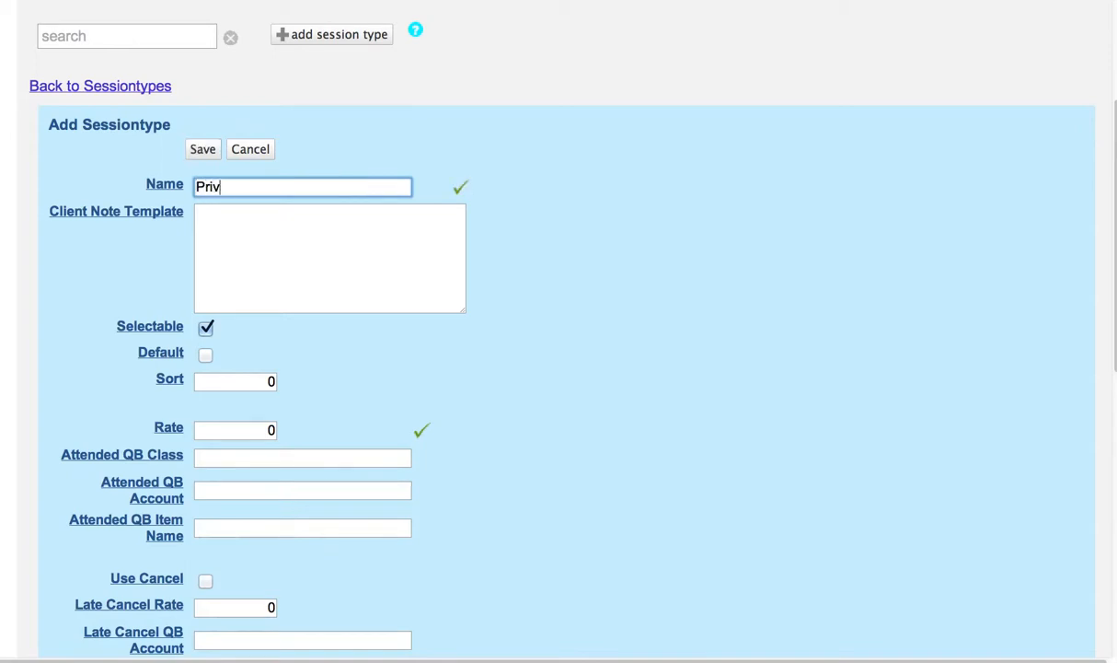
pyautogui.write('ate Tutoring')
pyautogui.click(333, 247)
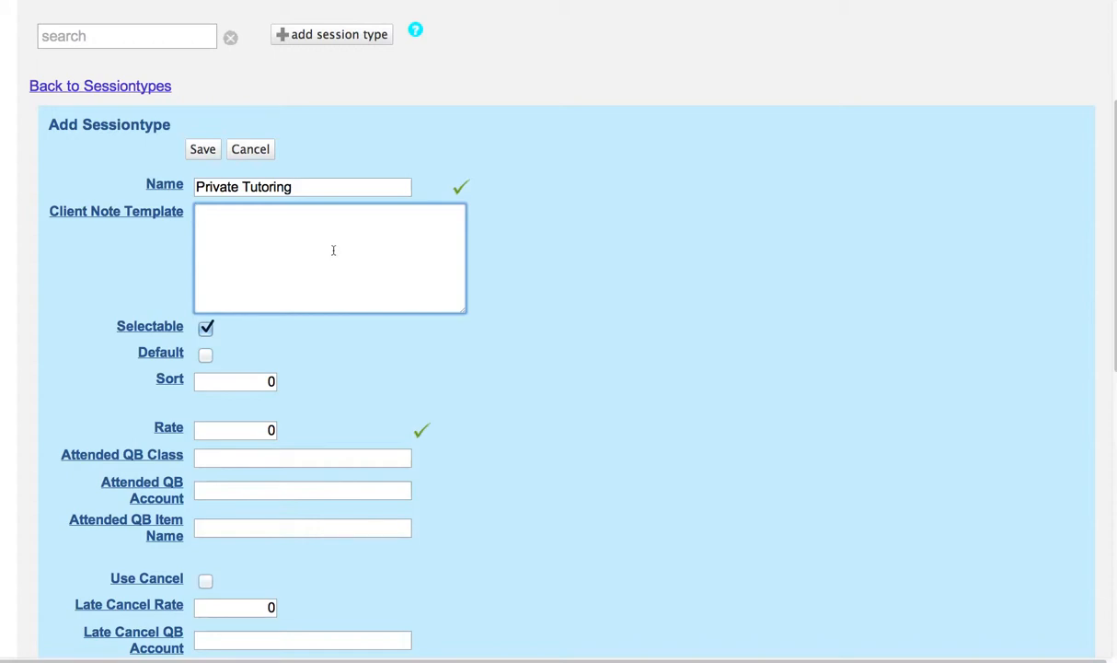
pyautogui.write('Score:')
pyautogui.press('BackSpace')
pyautogui.press('BackSpace')
pyautogui.press('BackSpace')
pyautogui.press('BackSpace')
pyautogui.press('BackSpace')
pyautogui.press('BackSpace')
pyautogui.scroll(-2, 451, 358)
pyautogui.scroll(-2, 451, 358)
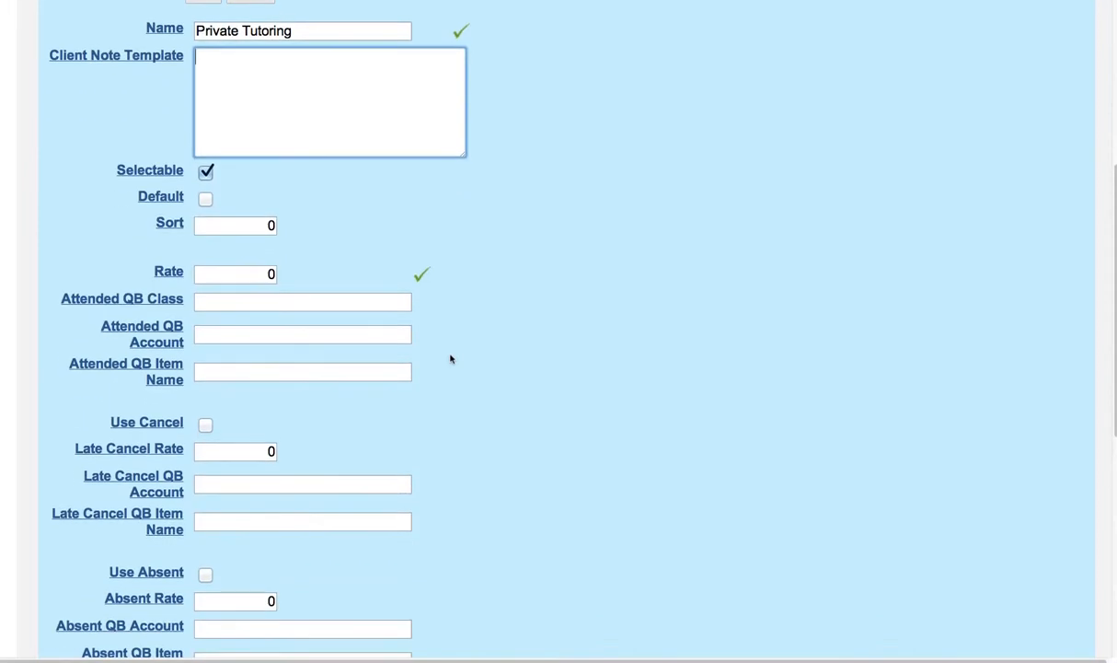
pyautogui.click(205, 195)
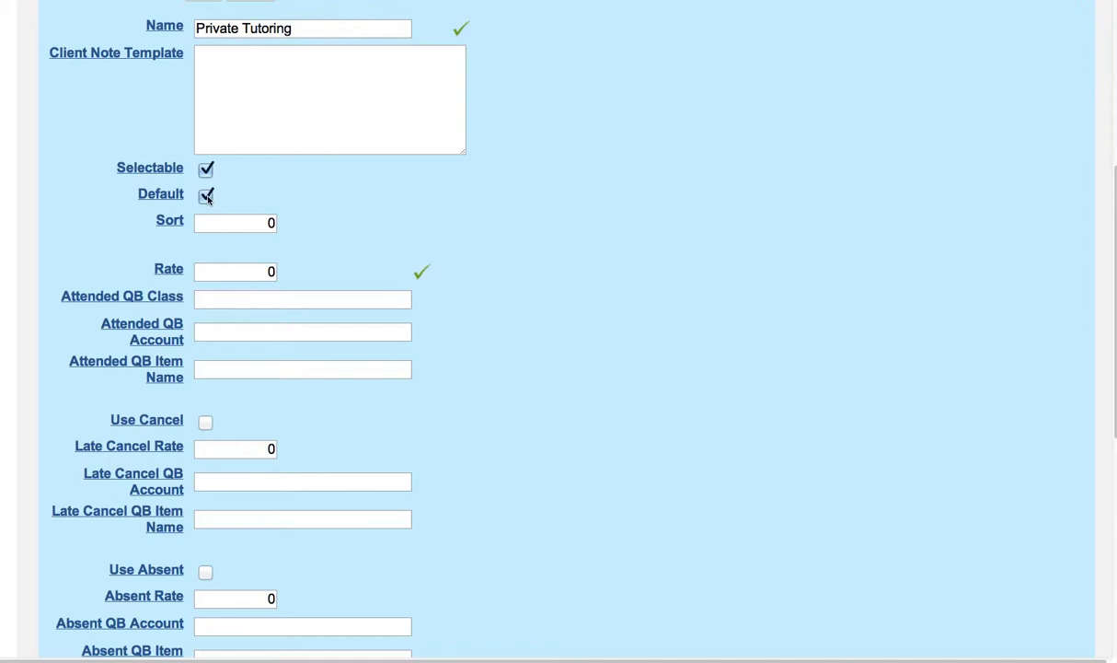
pyautogui.click(206, 196)
pyautogui.scroll(2, 405, 217)
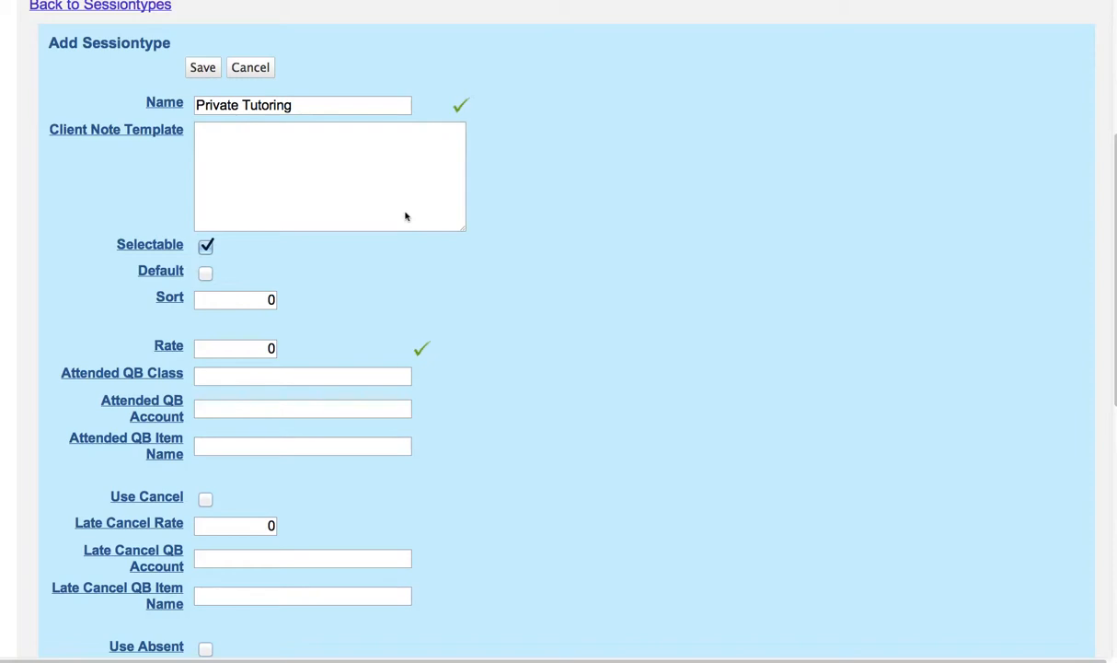
# Set the rate of the Private Tutoring session type to 60
pyautogui.scroll(-1, 505, 287)
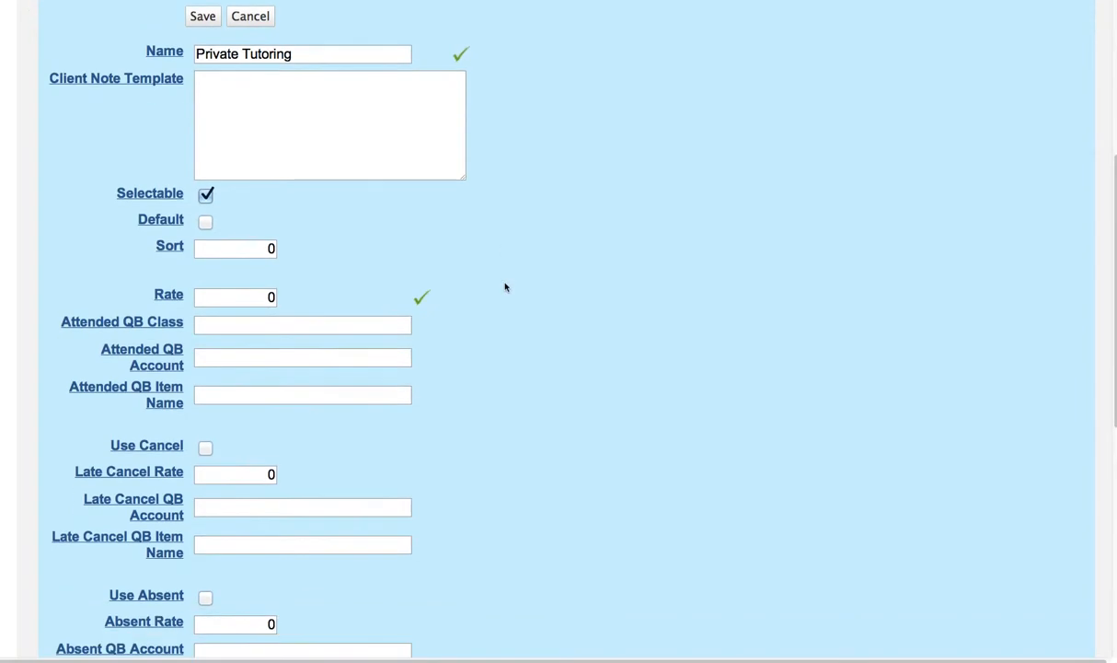
pyautogui.scroll(-3, 504, 288)
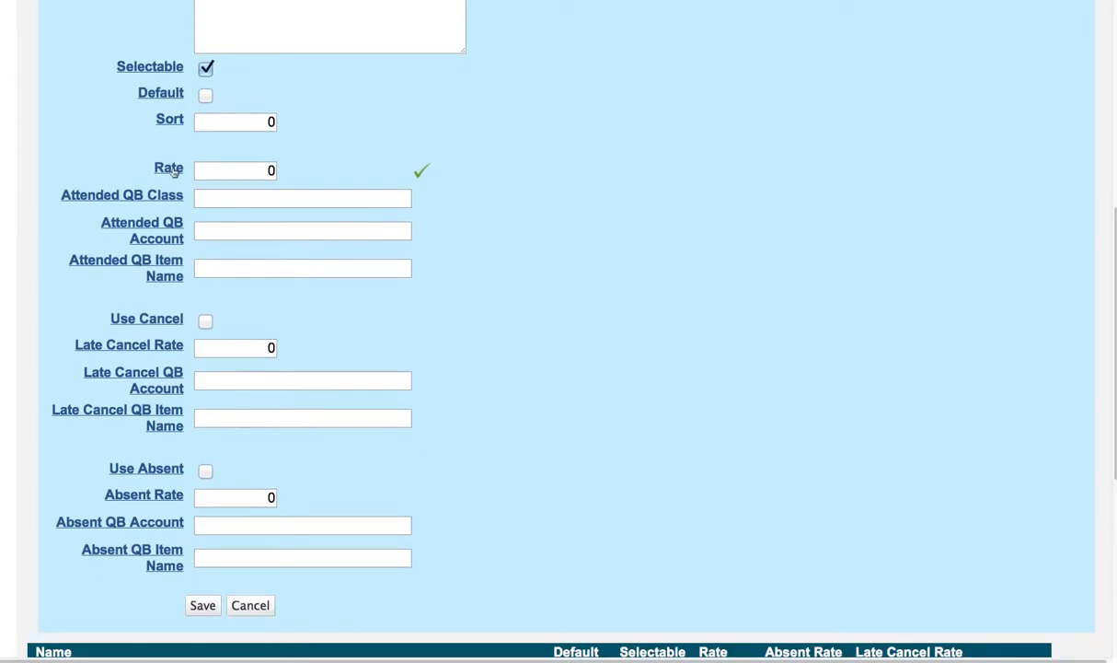
pyautogui.click(241, 162)
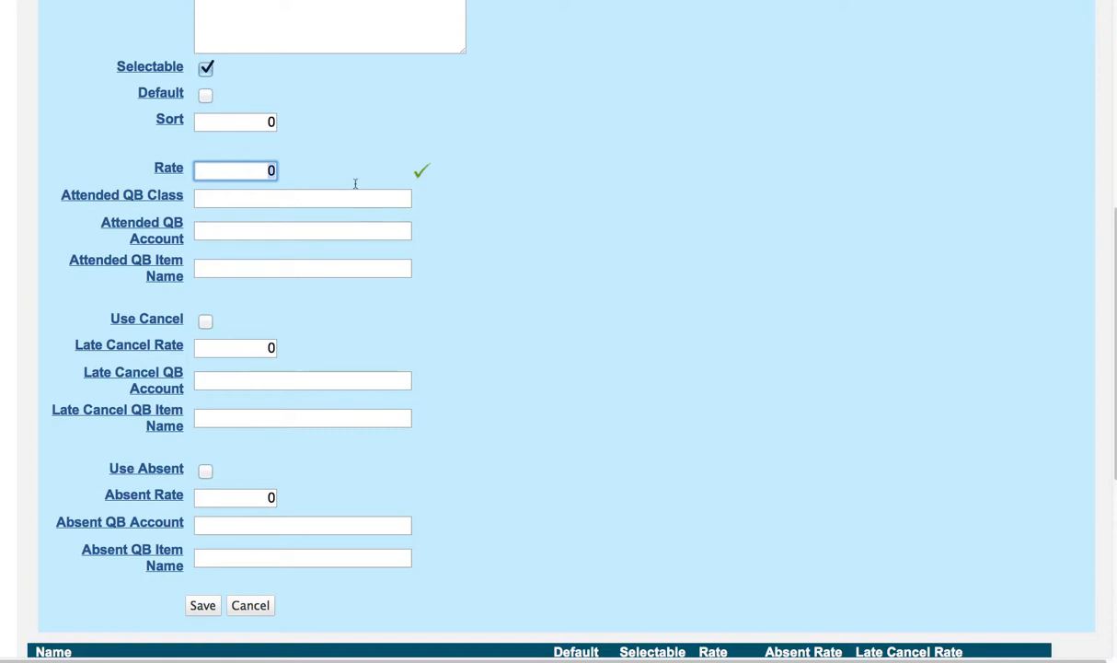
pyautogui.press('BackSpace')
pyautogui.write('69')
pyautogui.press('BackSpace')
pyautogui.write('0')
pyautogui.click(511, 210)
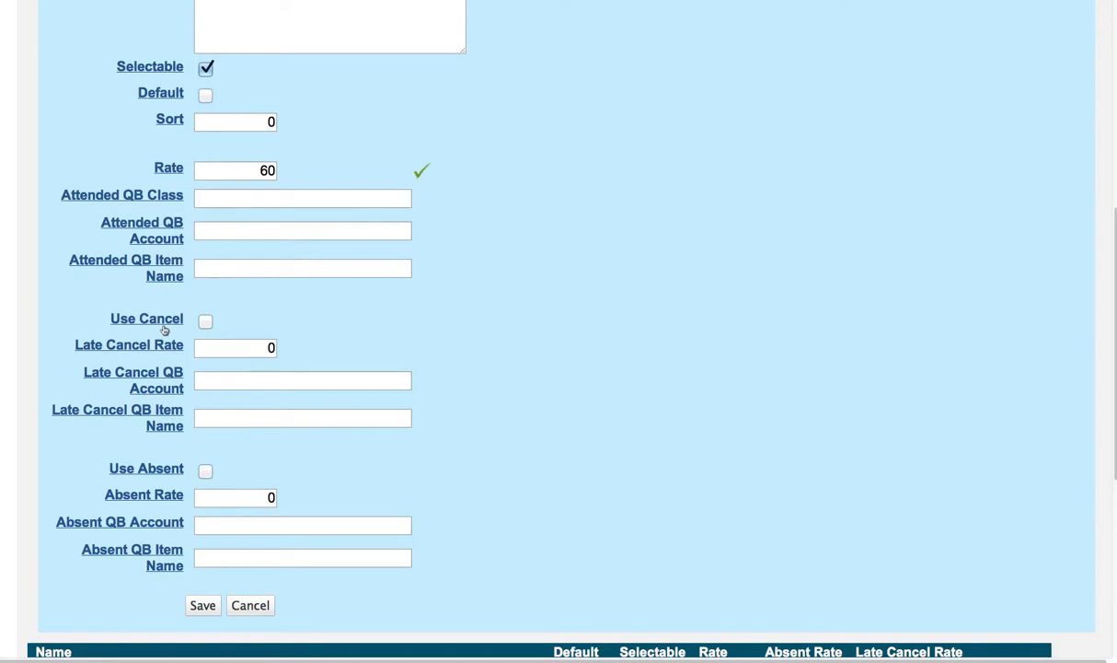
pyautogui.click(205, 322)
pyautogui.click(203, 323)
pyautogui.moveTo(254, 171); pyautogui.dragTo(311, 163)
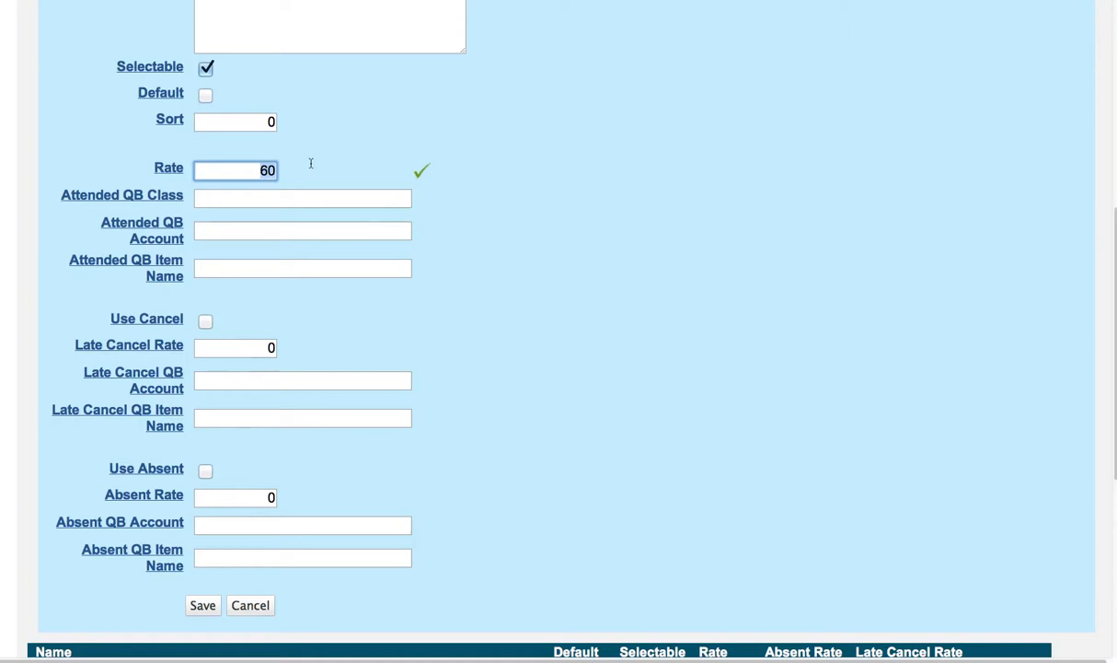
# Enable Use Cancel for the session type and set its late cancel rate to 45
pyautogui.click(206, 323)
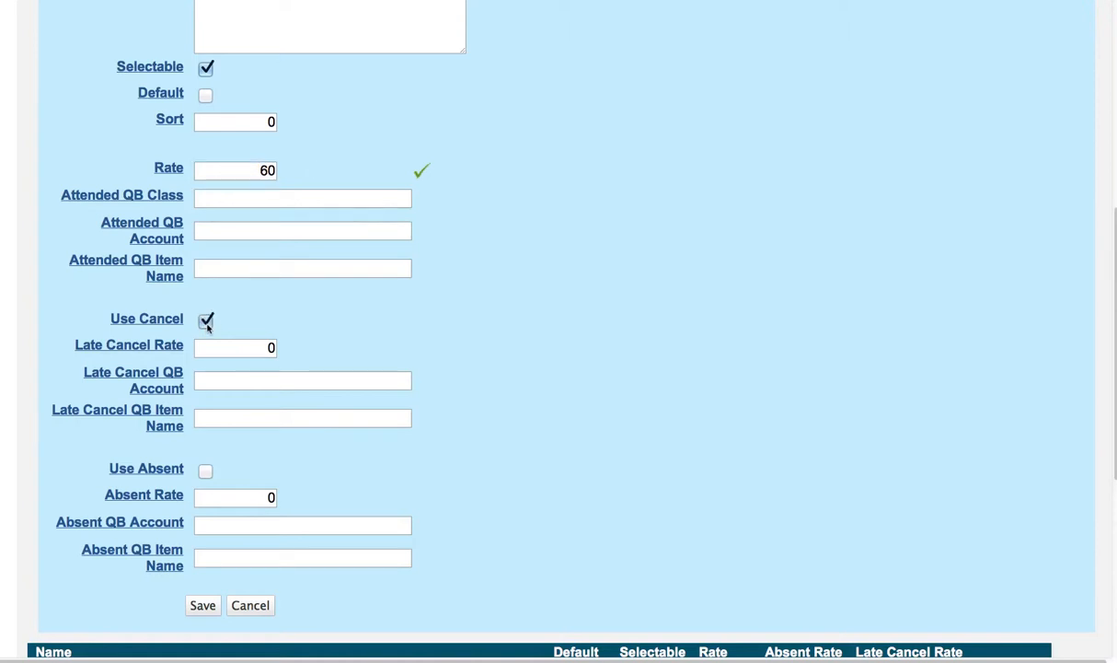
pyautogui.click(254, 347)
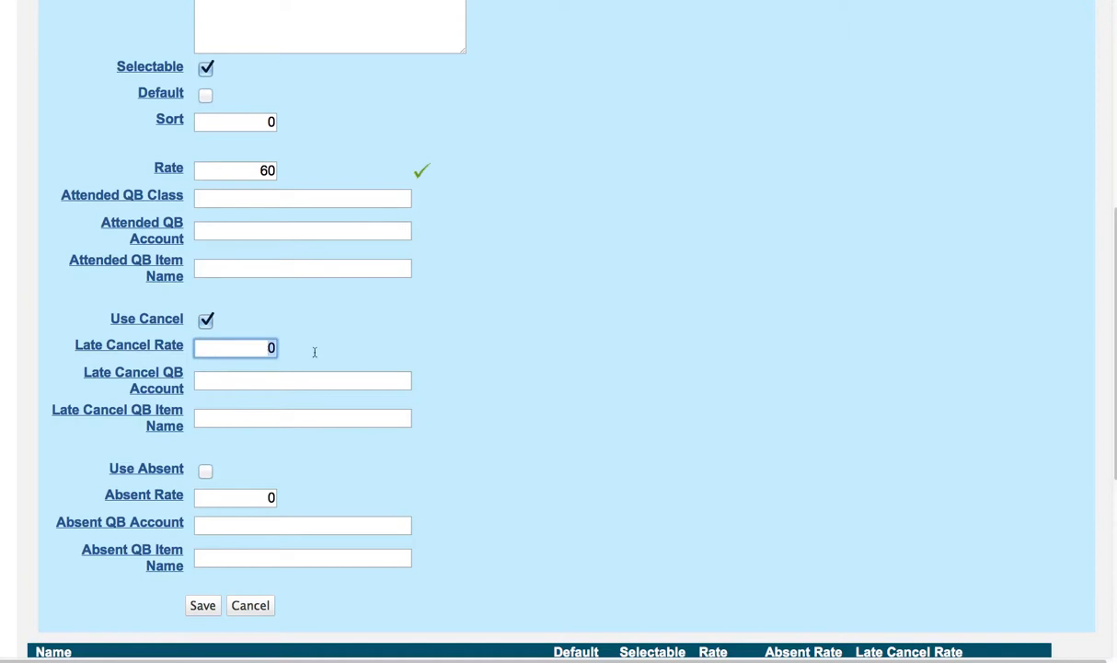
pyautogui.write('45')
pyautogui.click(432, 353)
# Enable Use Absent for the session type and set its absent rate to 50
pyautogui.click(206, 471)
pyautogui.click(258, 496)
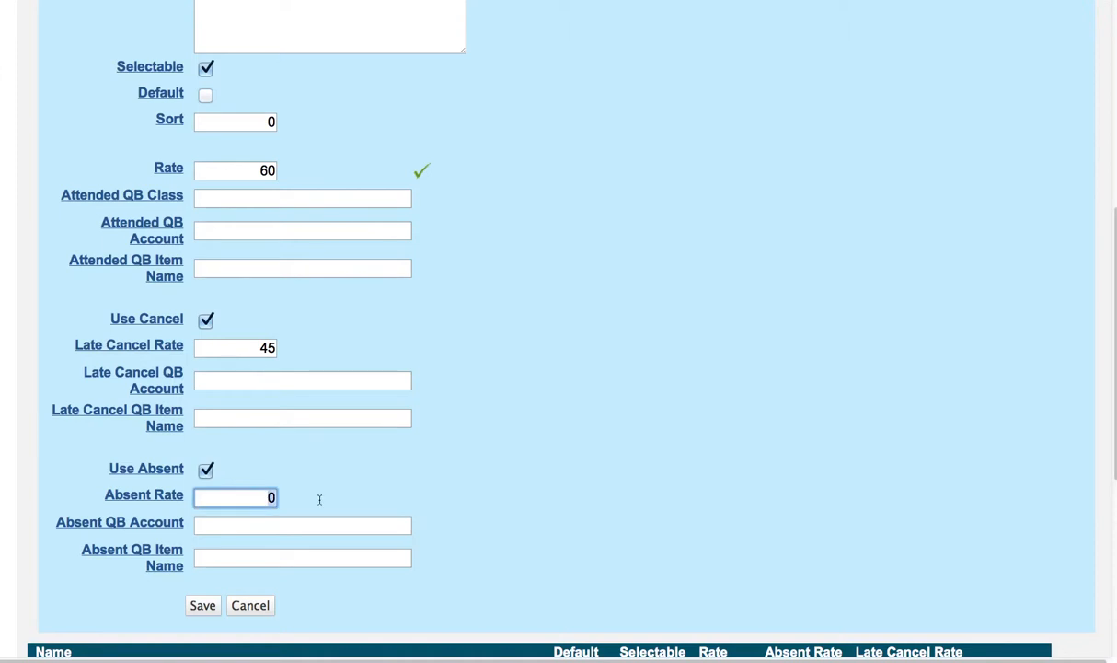
pyautogui.write('5')
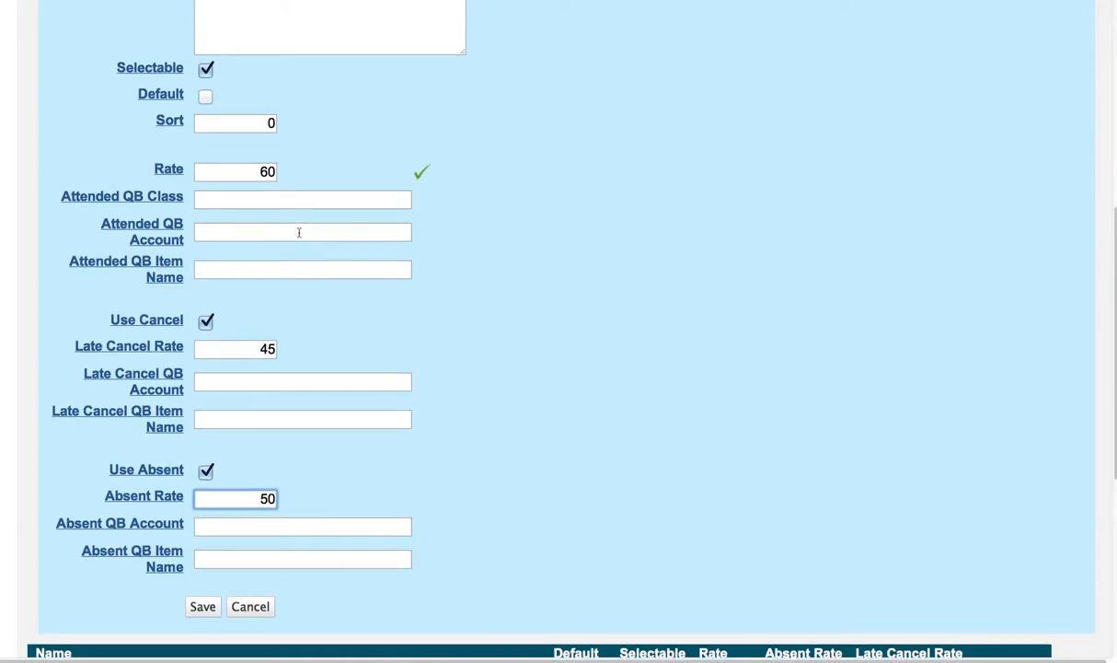
# Turn off Use Cancel and Use Absent with both their rates set to 0, and discard the new Private Tutoring session type
pyautogui.scroll(5, 295, 234)
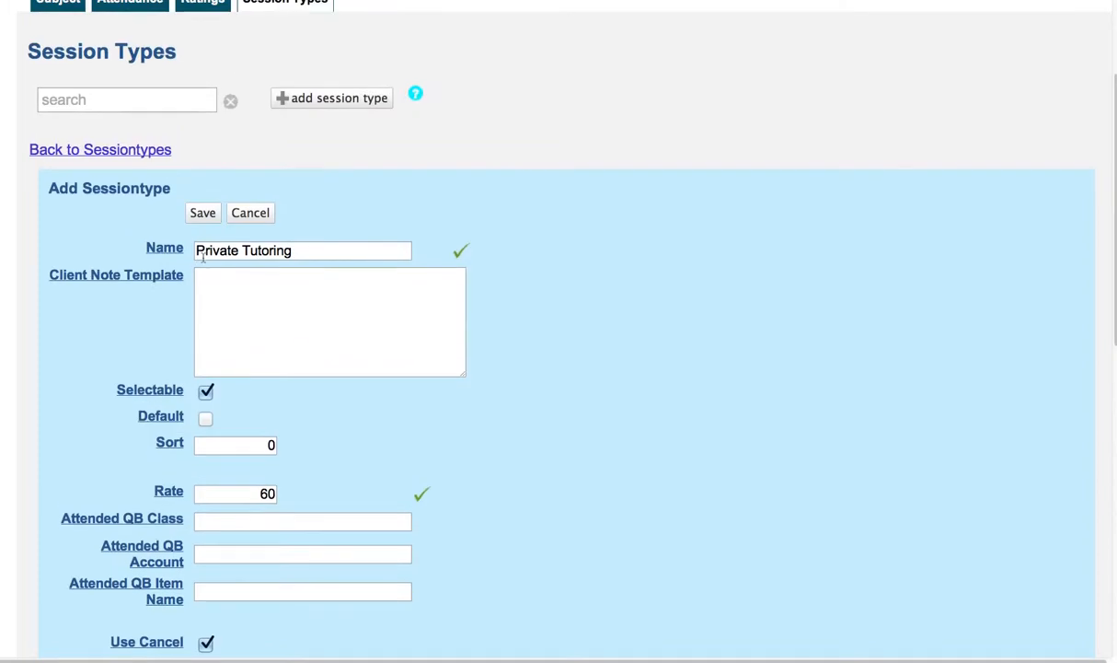
pyautogui.scroll(-5, 290, 258)
pyautogui.scroll(-3, 290, 259)
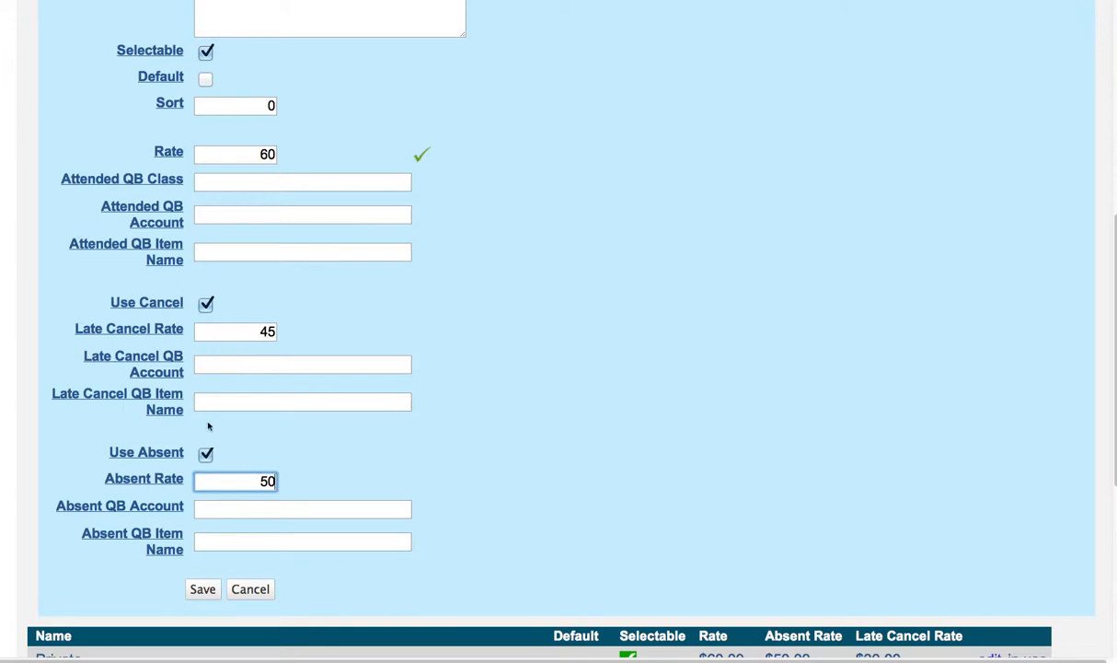
pyautogui.click(206, 305)
pyautogui.click(206, 454)
pyautogui.moveTo(246, 480); pyautogui.dragTo(320, 478)
pyautogui.write('0')
pyautogui.moveTo(257, 329); pyautogui.dragTo(321, 336)
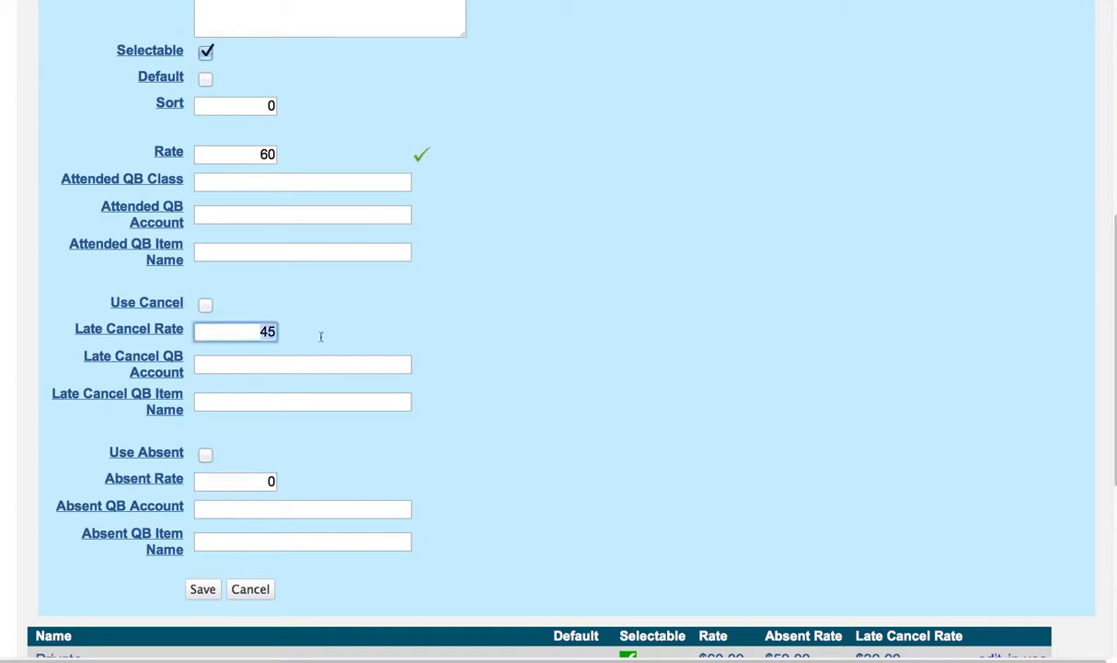
pyautogui.write('0')
pyautogui.scroll(1, 350, 334)
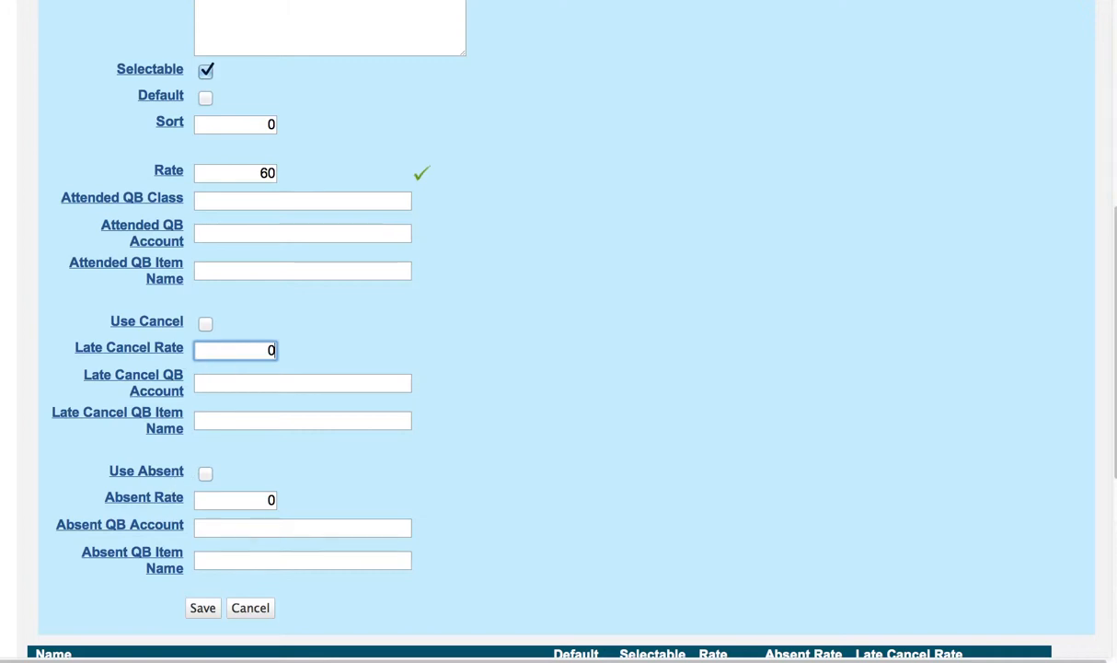
pyautogui.click(260, 609)
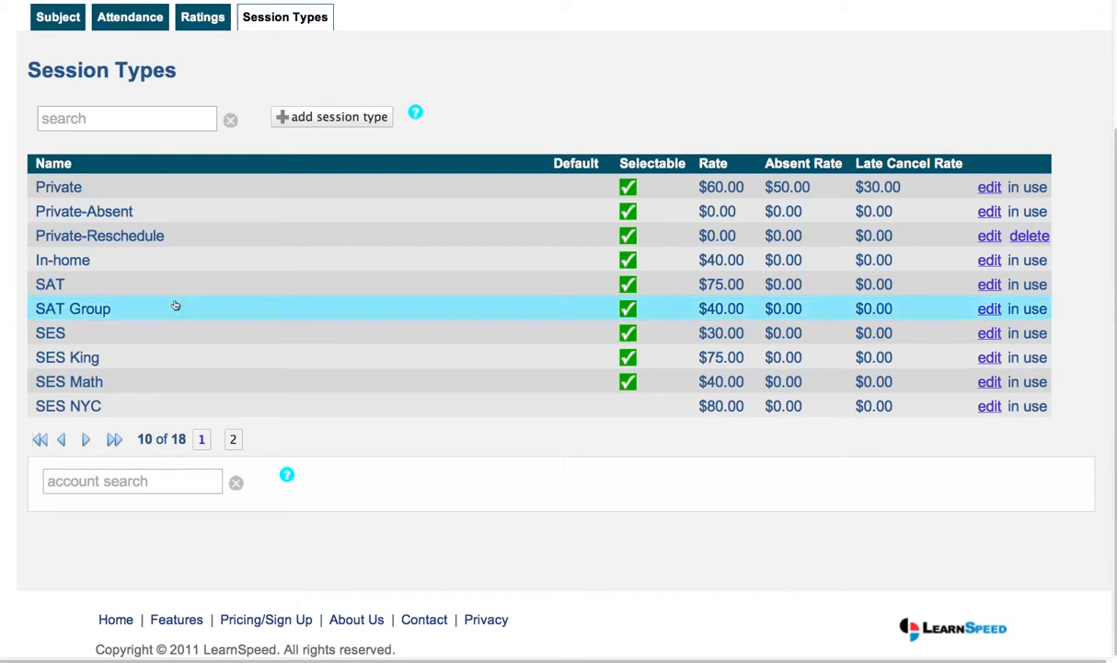
# Select the first student in the people list and show the session types assigned to that student
pyautogui.scroll(1, 192, 192)
pyautogui.scroll(3, 193, 192)
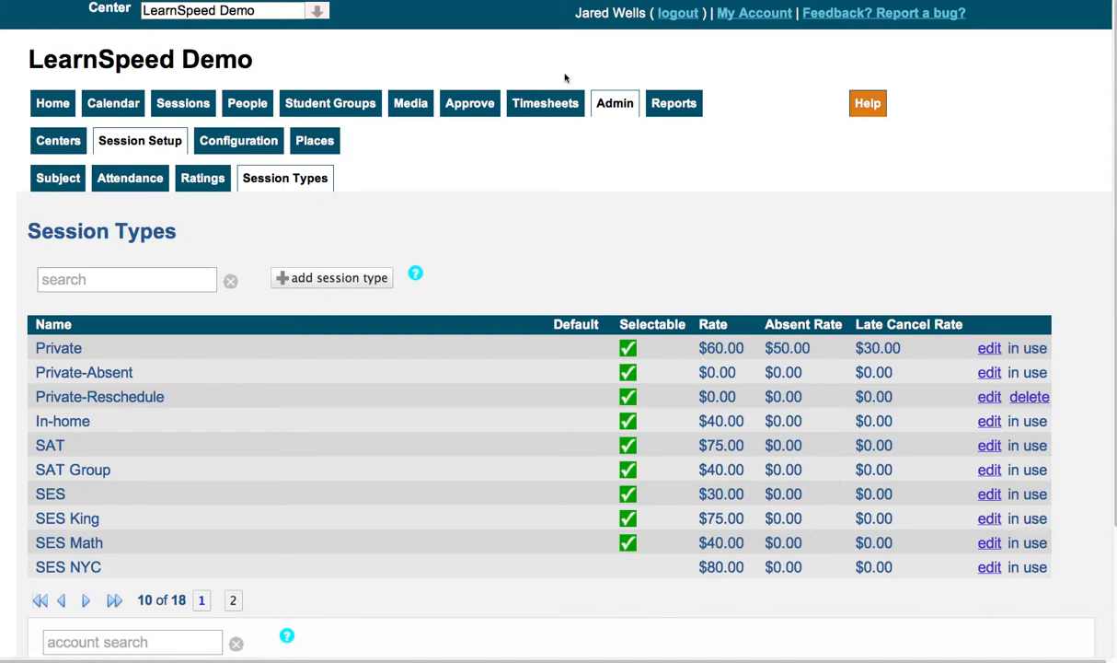
pyautogui.click(244, 107)
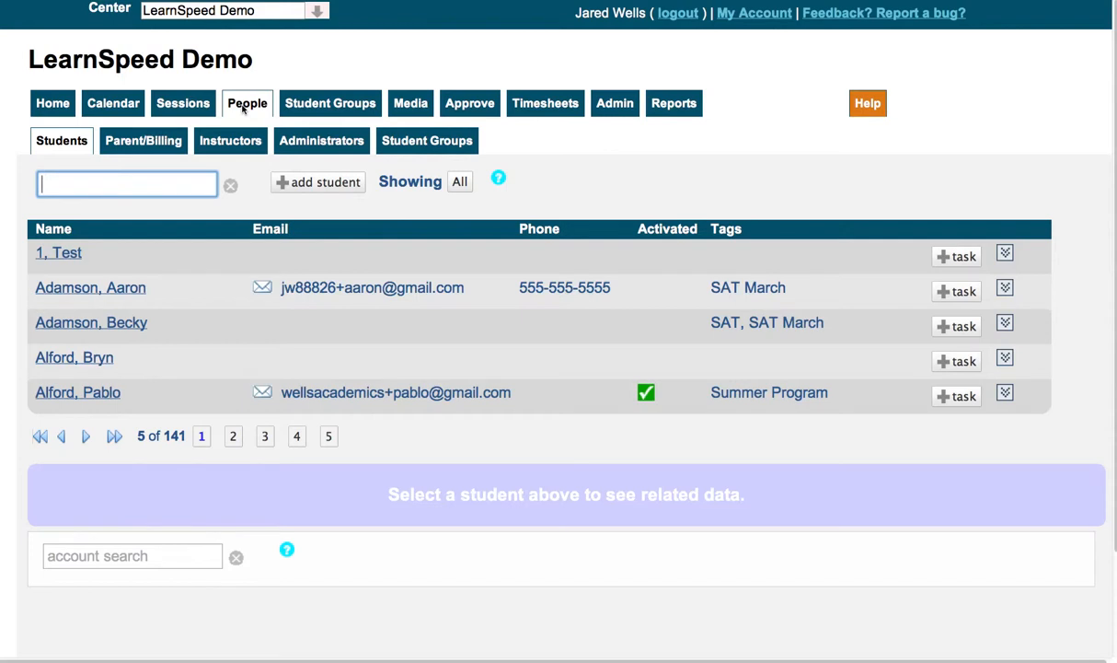
pyautogui.click(144, 252)
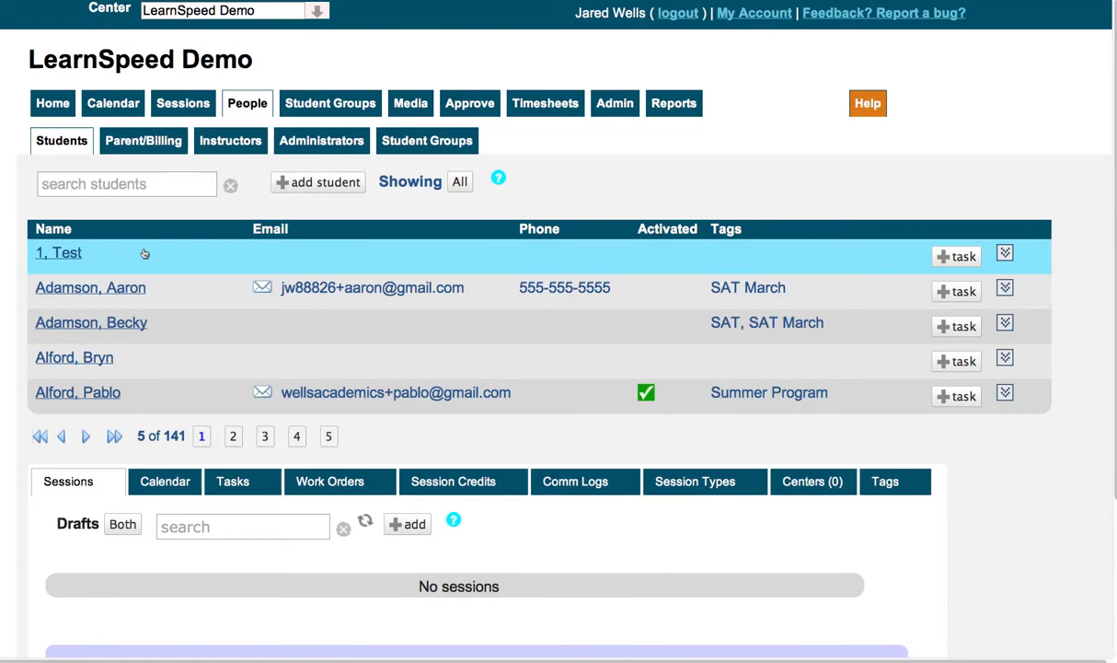
pyautogui.scroll(-2, 309, 274)
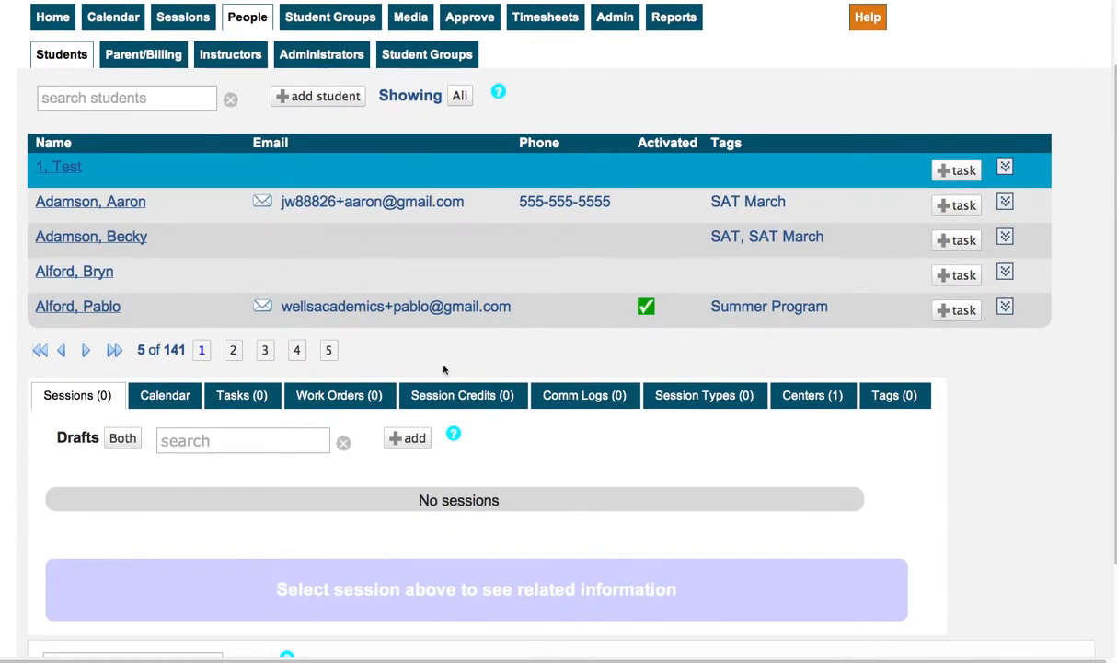
pyautogui.click(705, 395)
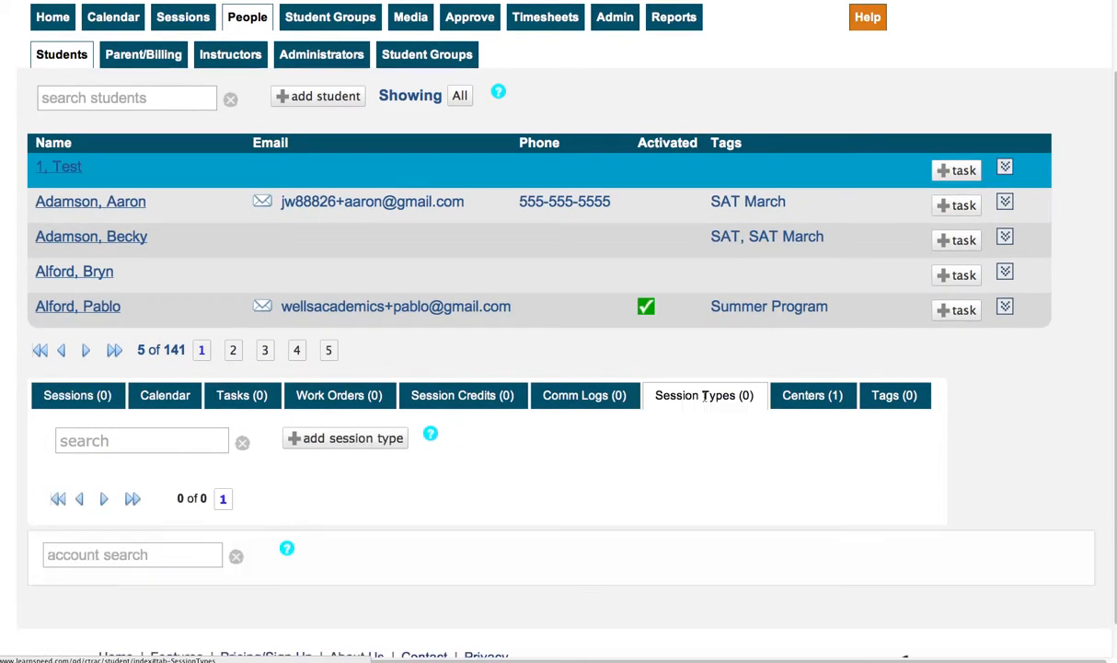
# Try adding the Private session type to the student with Use Override Rate enabled and a rate of 55
pyautogui.click(380, 442)
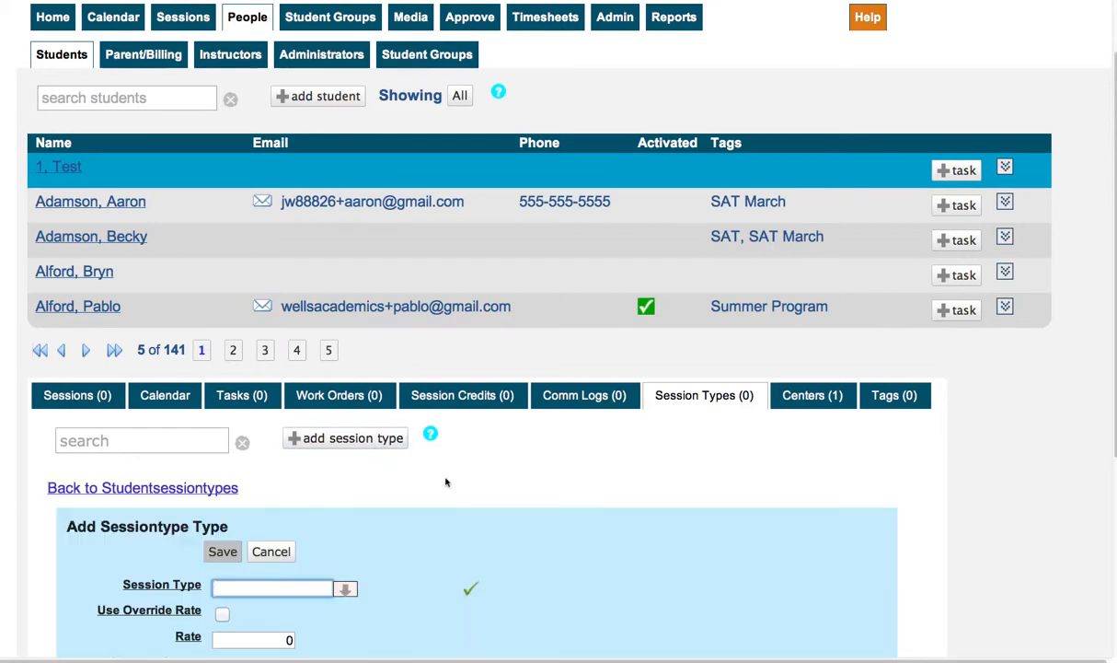
pyautogui.scroll(-3, 452, 481)
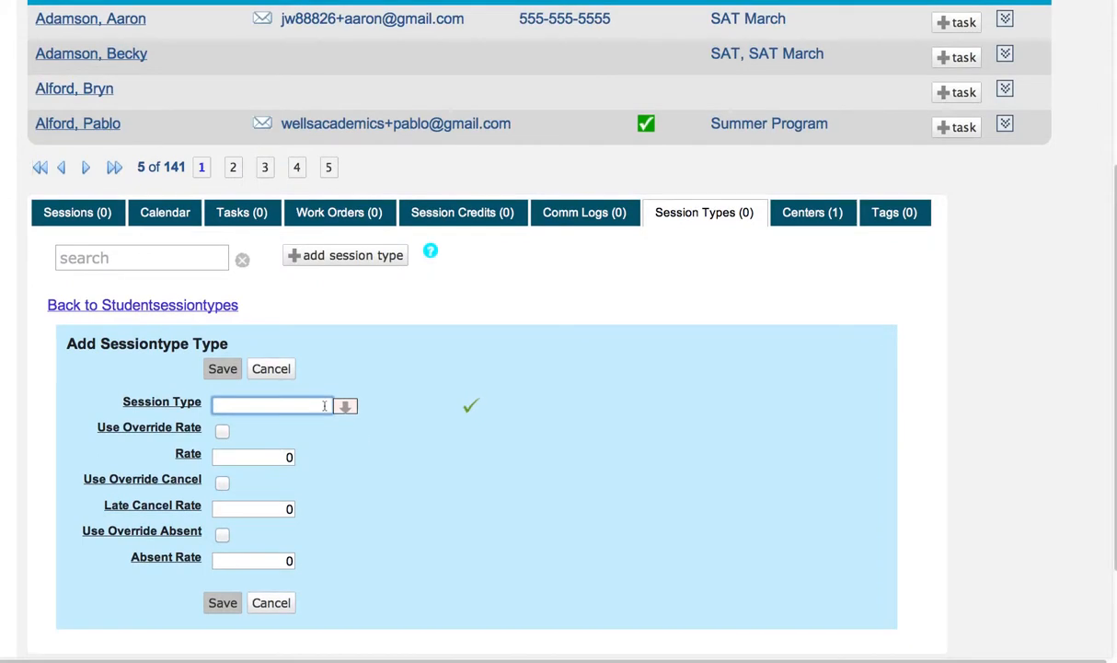
pyautogui.write('p')
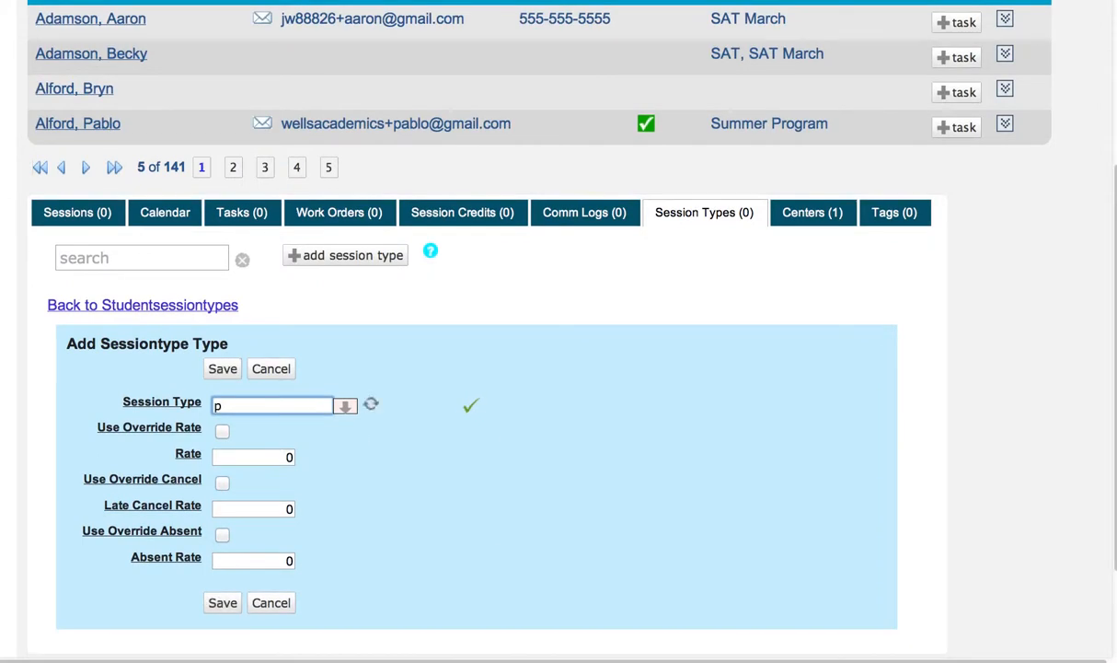
pyautogui.click(317, 423)
pyautogui.click(223, 431)
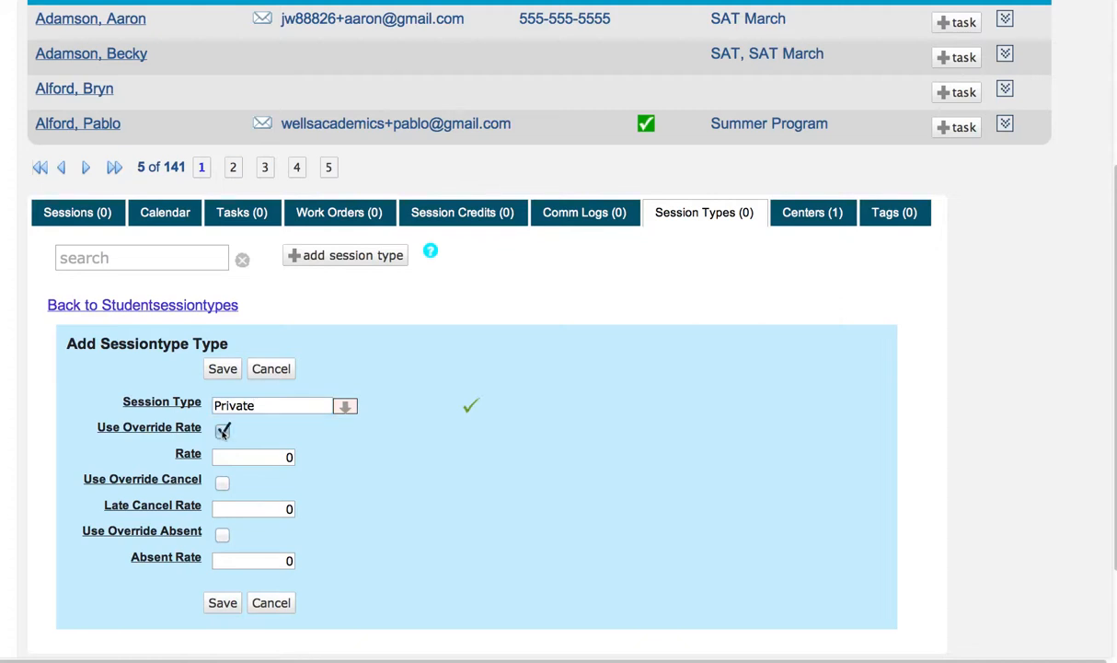
pyautogui.click(271, 456)
pyautogui.write('55')
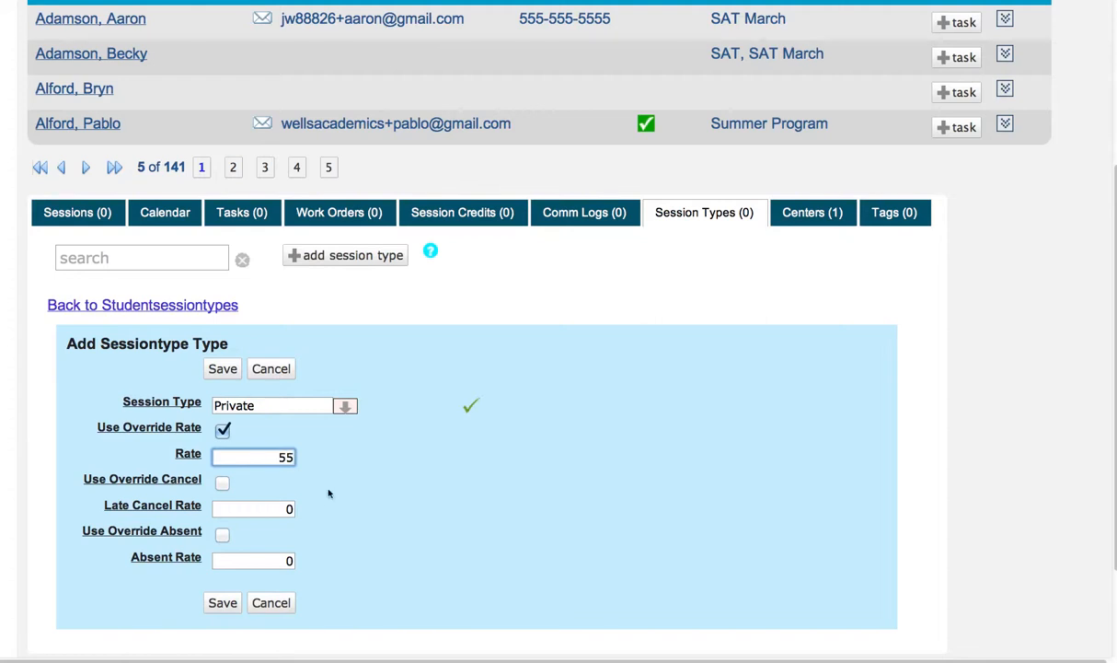
# Enable and disable Use Override Cancel, and discard the student's new session type entry
pyautogui.click(222, 483)
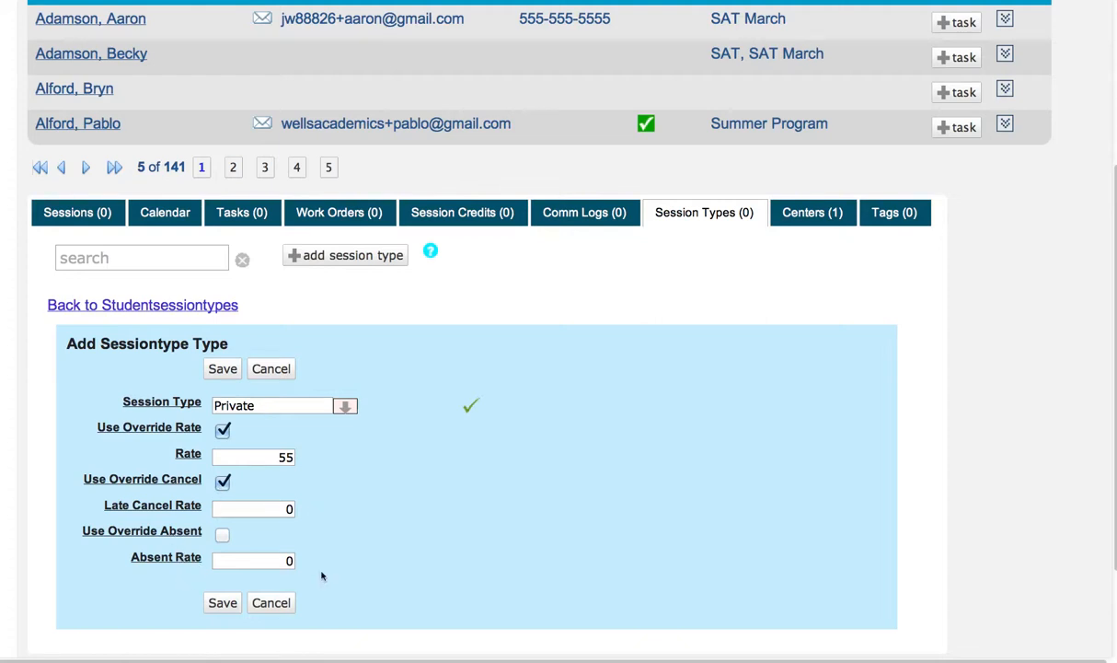
pyautogui.click(221, 482)
pyautogui.click(270, 368)
pyautogui.scroll(3, 481, 379)
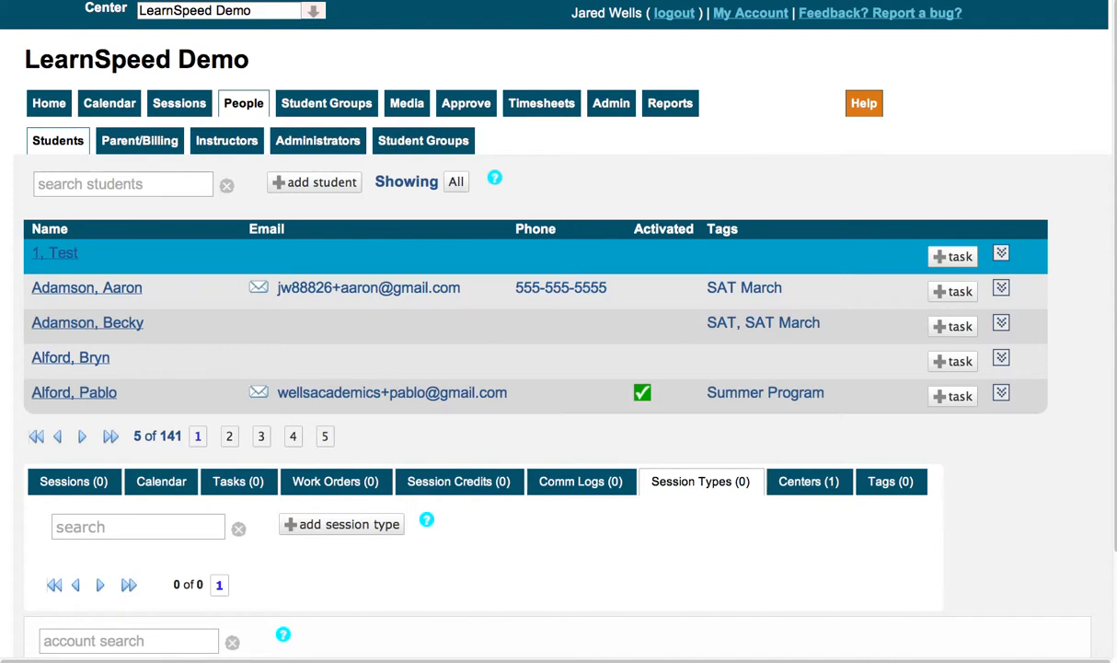
pyautogui.click(753, 16)
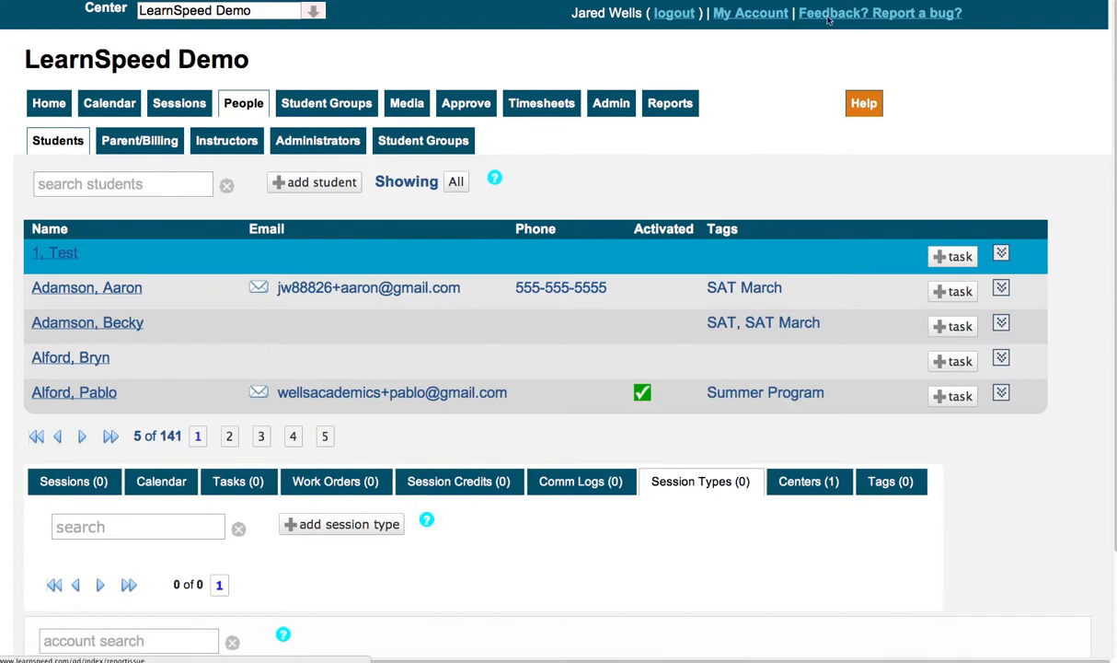